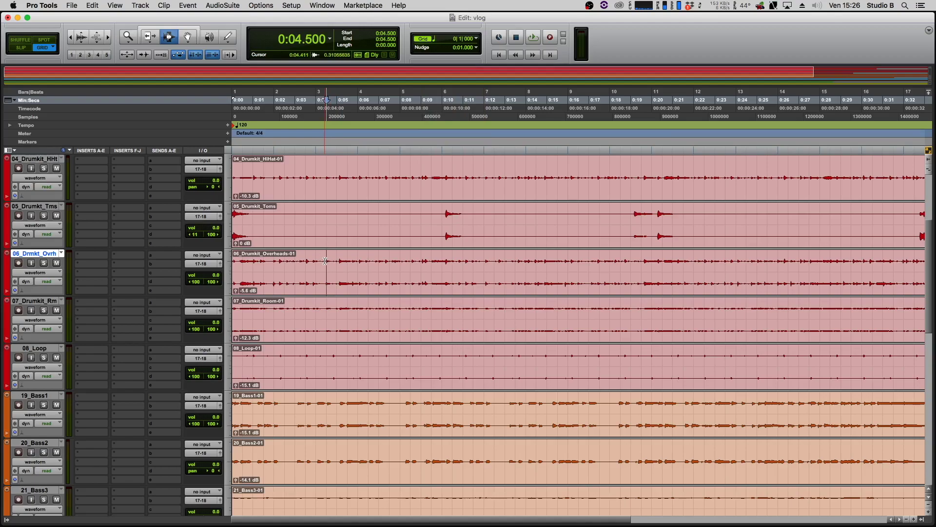
# Step: Look over the drum, bass, guitar, keys, synth and vocal tracks in the session
pyautogui.scroll(3, 331, 263)
pyautogui.click(336, 268)
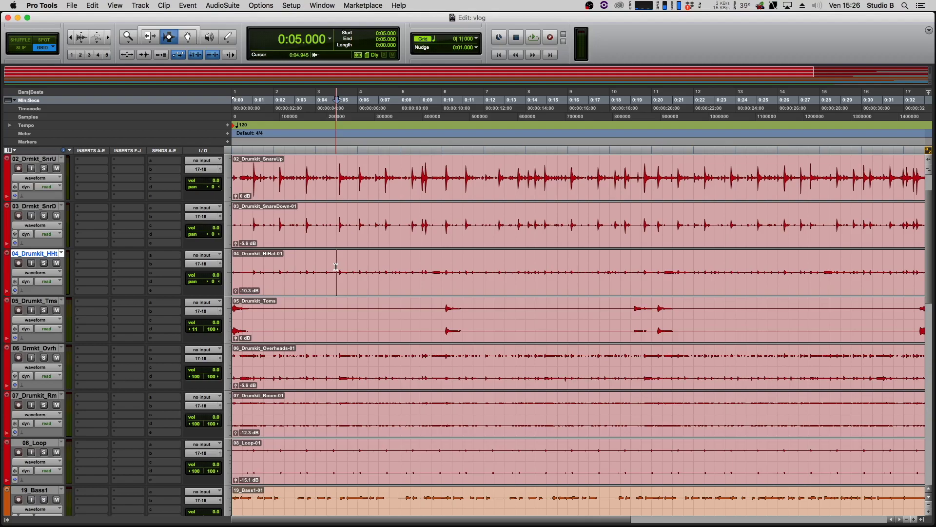
pyautogui.click(324, 262)
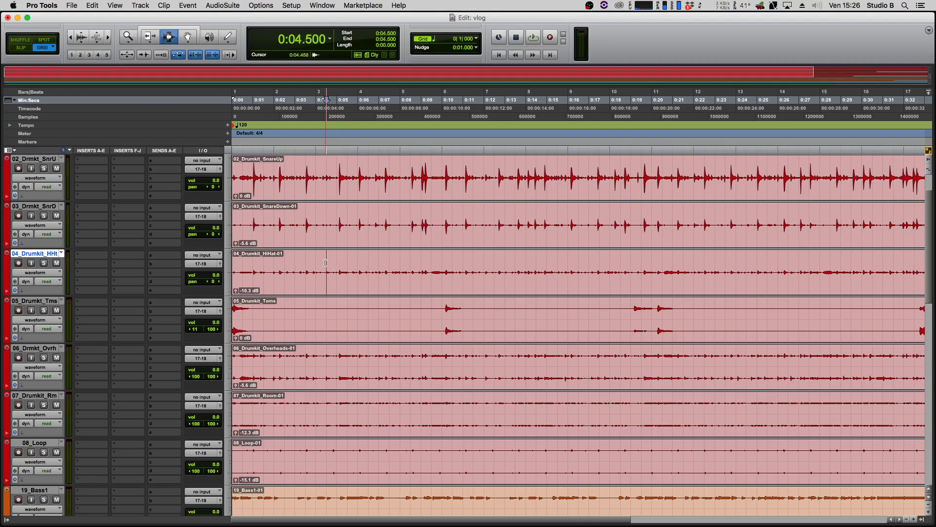
pyautogui.scroll(-1, 324, 263)
pyautogui.click(321, 267)
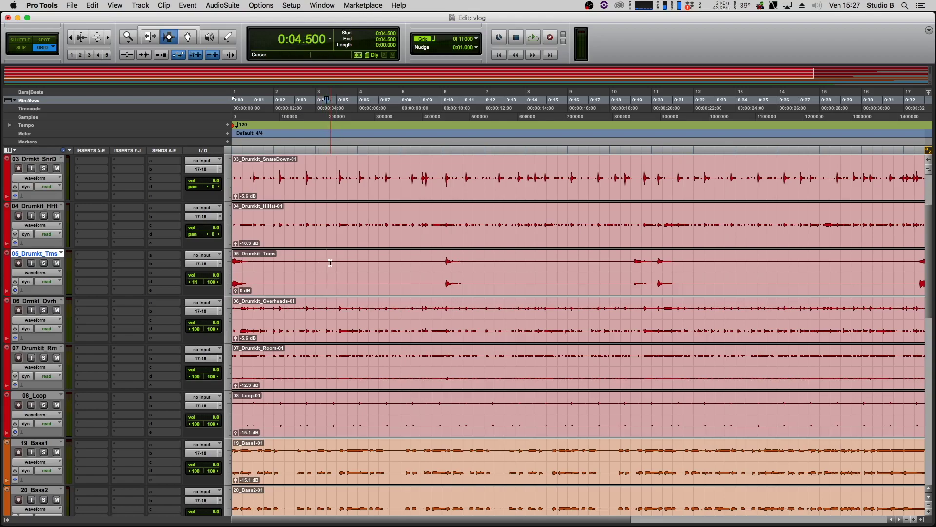
pyautogui.scroll(-10, 330, 263)
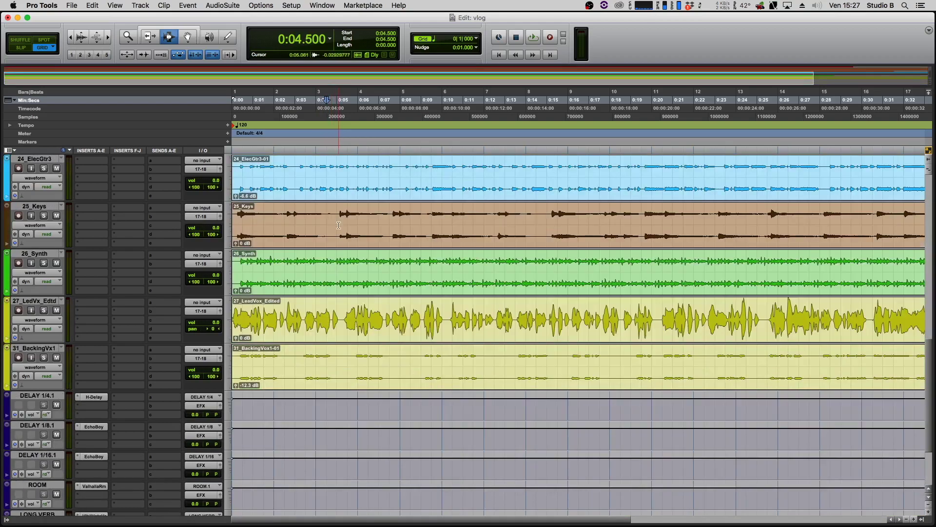
pyautogui.click(338, 213)
pyautogui.scroll(2, 338, 213)
pyautogui.click(339, 213)
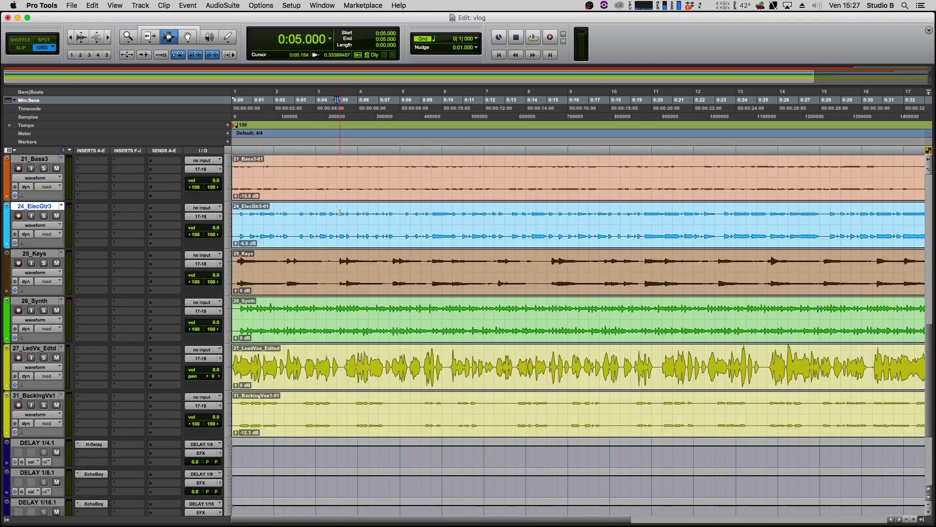
pyautogui.scroll(2, 338, 213)
pyautogui.click(336, 214)
pyautogui.scroll(2, 336, 215)
pyautogui.click(335, 215)
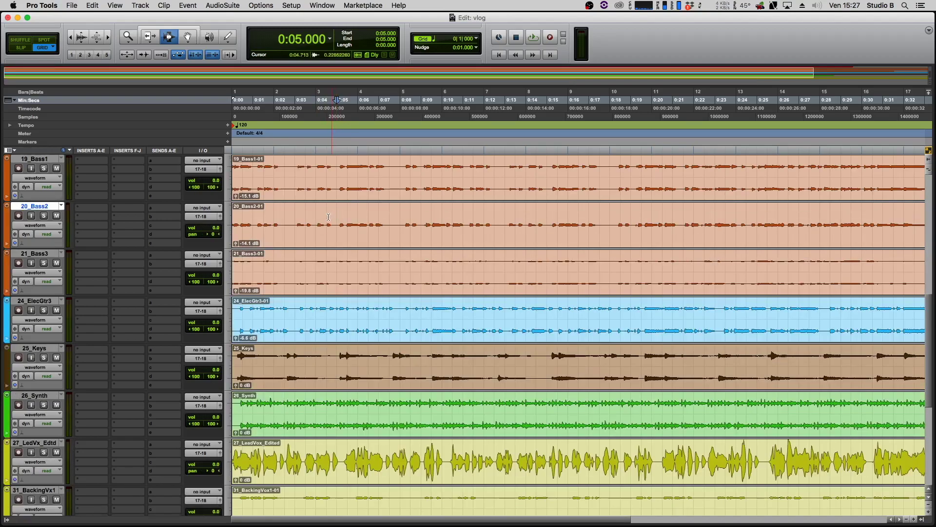
# Step: Play the full mix from the start of the session while viewing the drum tracks, and stop playback
pyautogui.click(252, 221)
pyautogui.press('Return')
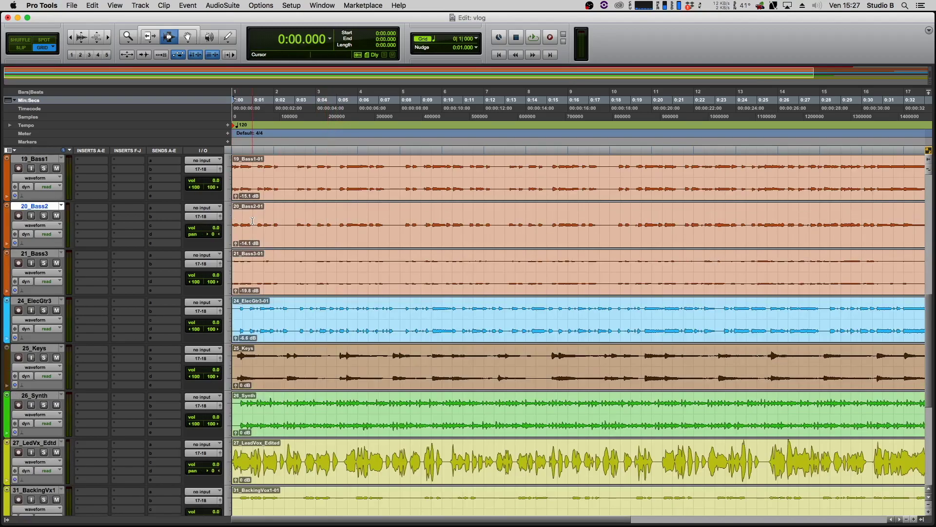
pyautogui.press('space')
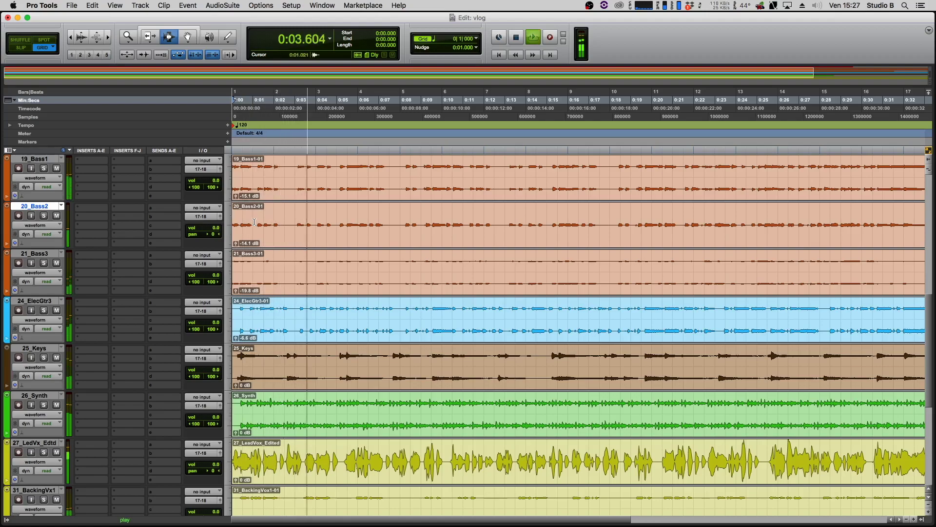
pyautogui.scroll(10, 304, 245)
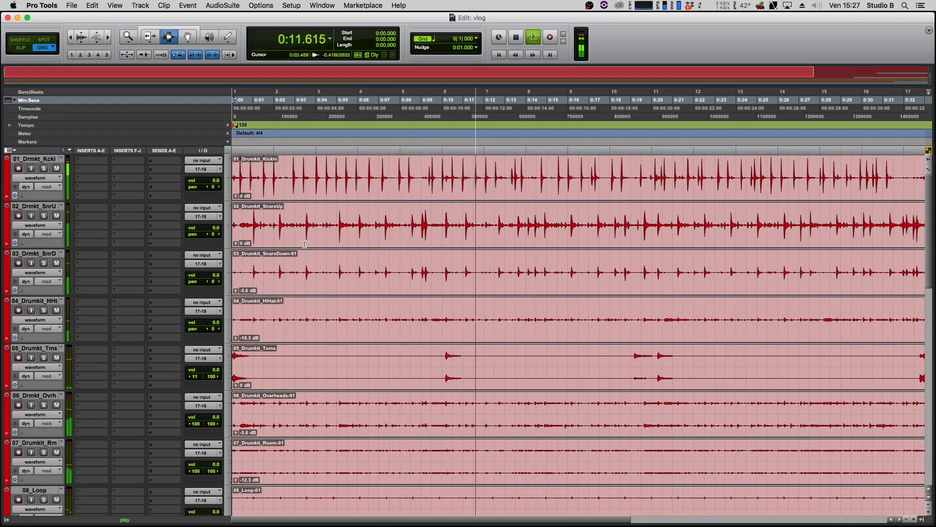
pyautogui.press('space')
# Step: Set the playback position to 5 seconds on the 24_ElecGtr3 track and route its send A to the ROOM track
pyautogui.scroll(-1, 336, 308)
pyautogui.click(337, 308)
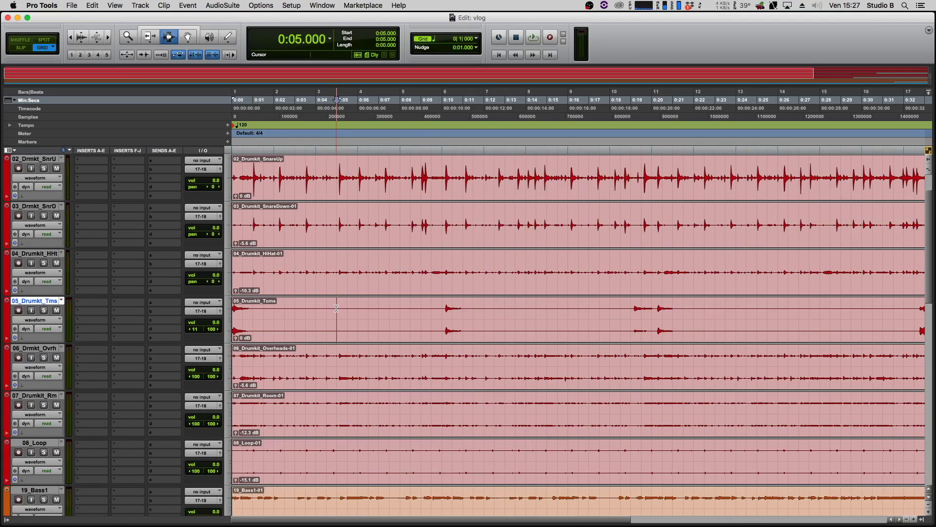
pyautogui.scroll(-7, 336, 309)
pyautogui.click(339, 310)
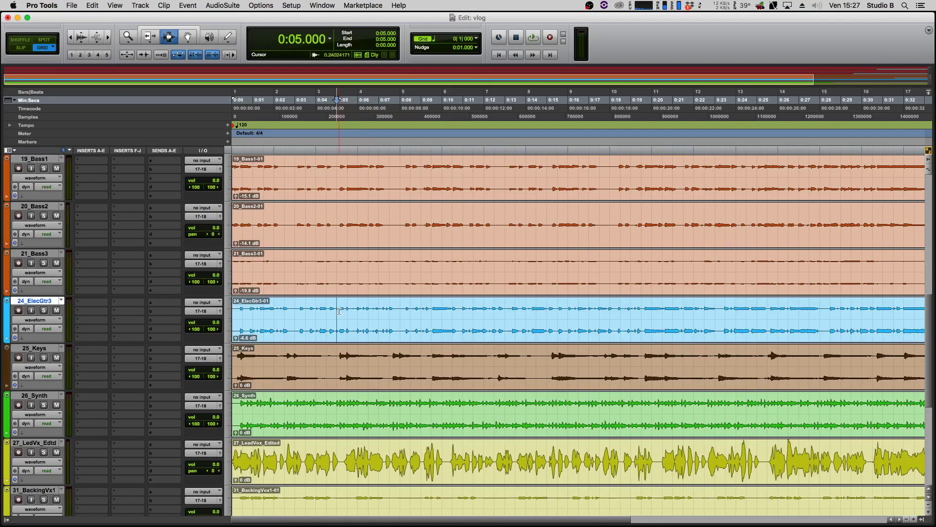
pyautogui.click(165, 303)
pyautogui.moveTo(176, 348)
pyautogui.click(256, 499)
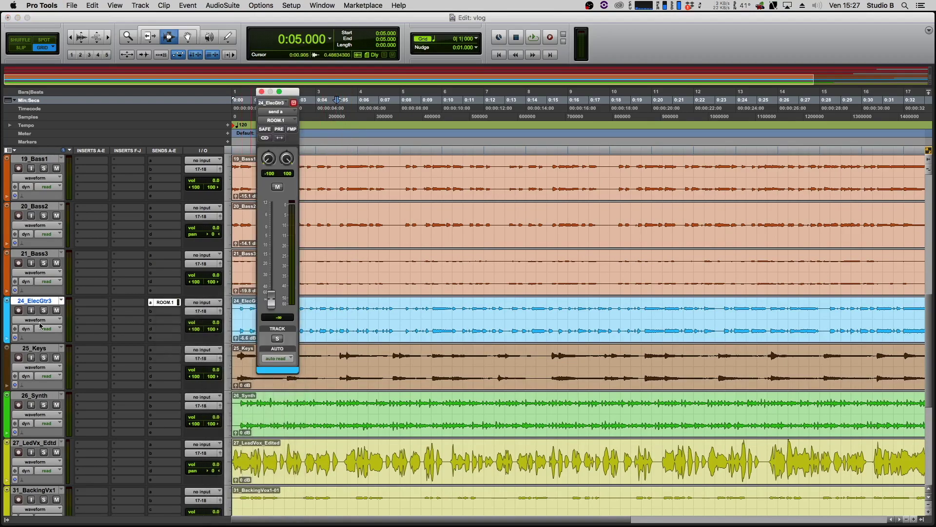
# Step: Raise the 24_ElecGtr3 track's ROOM send level to -7.6 dB
pyautogui.click(41, 302)
pyautogui.click(44, 311)
pyautogui.scroll(-1, 272, 292)
pyautogui.click(272, 292)
pyautogui.moveTo(272, 291); pyautogui.dragTo(273, 246)
# Step: Play from 5 seconds and compare the mix with the guitar's ROOM send muted and unmuted
pyautogui.press('space')
pyautogui.click(247, 231)
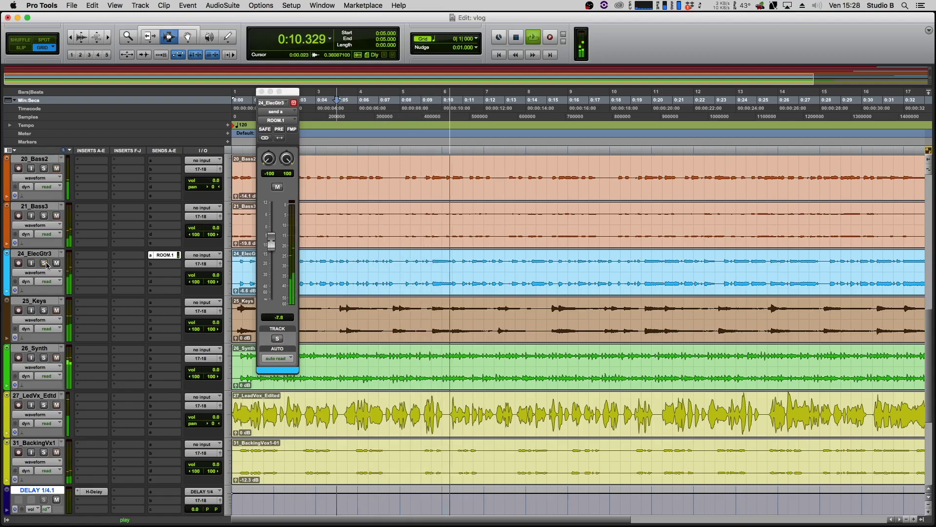
pyautogui.click(278, 187)
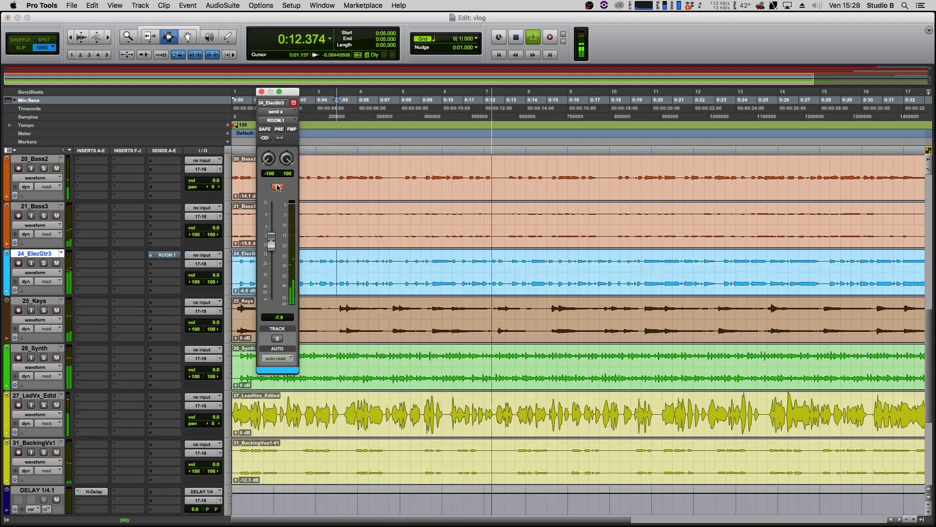
pyautogui.click(277, 187)
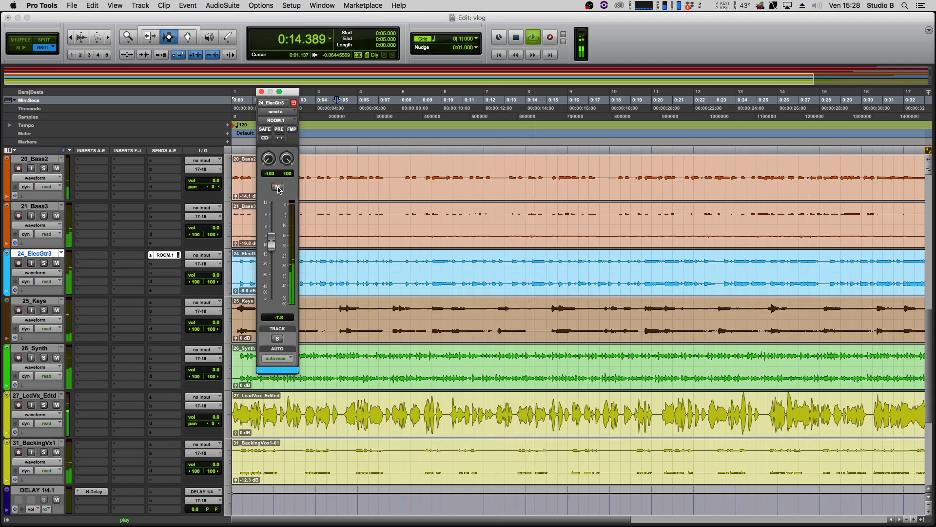
# Step: Set the guitar's ROOM send level to -6.2 dB, close the send window and stop playback
pyautogui.moveTo(271, 249); pyautogui.dragTo(271, 247)
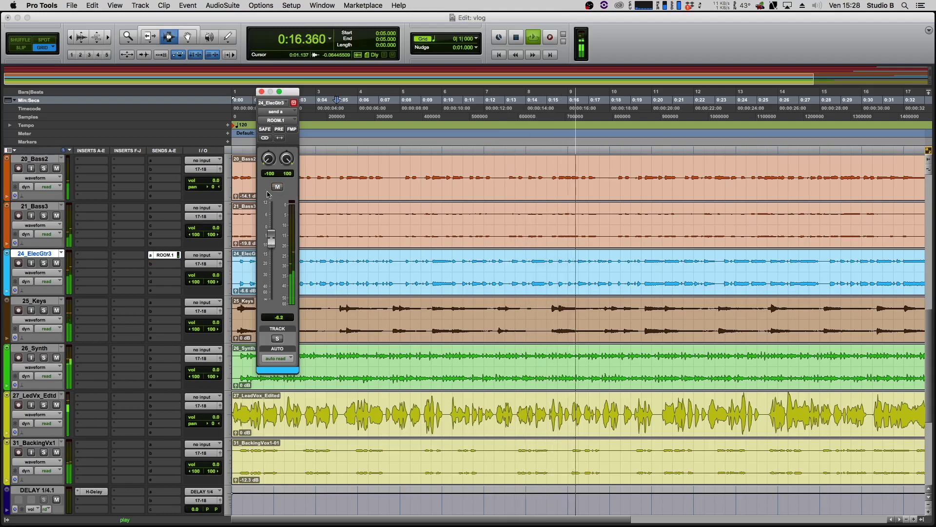
pyautogui.press('super+w')
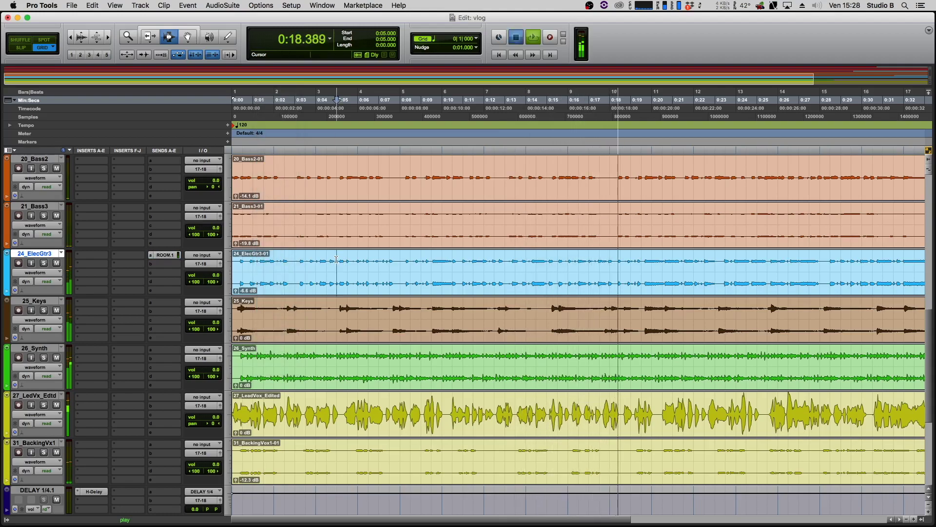
pyautogui.press('space')
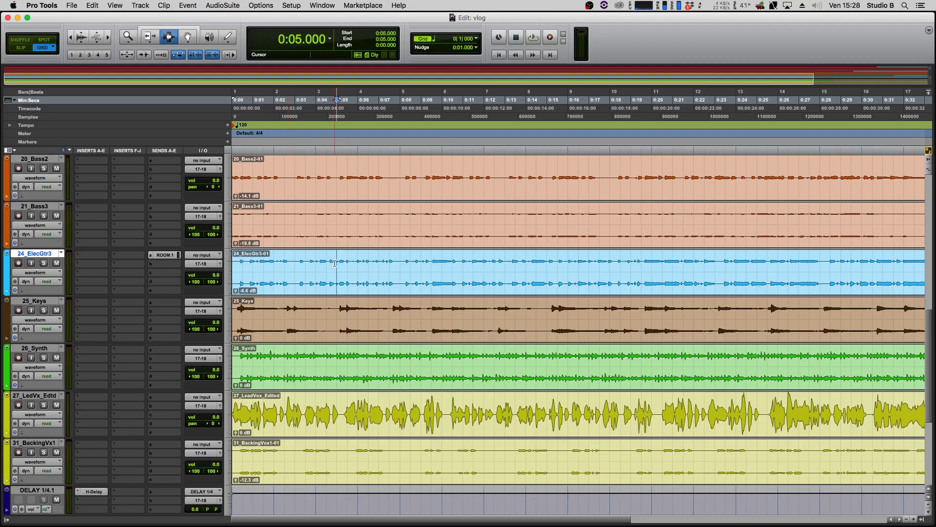
# Step: Examine the guitar, lead vocal, backing vocal, loop and drum tracks alongside the delay and reverb effect tracks
pyautogui.click(319, 262)
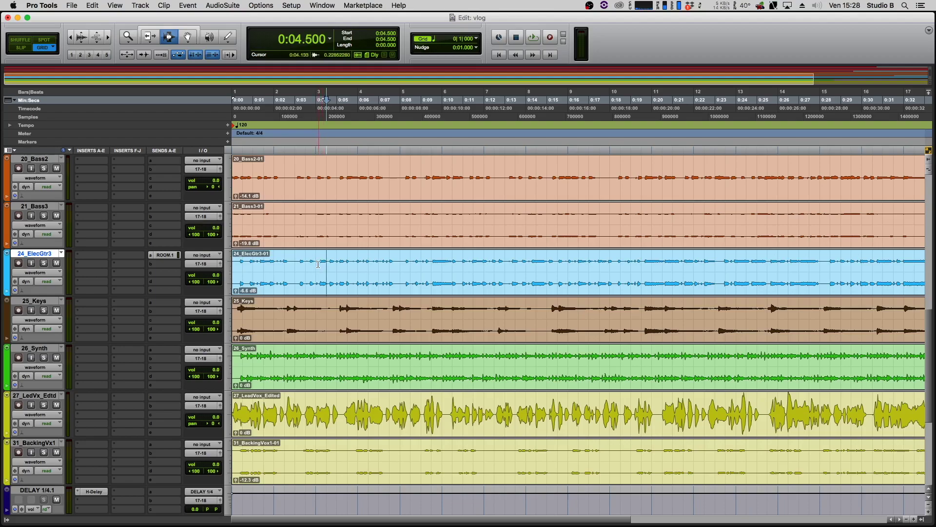
pyautogui.scroll(-2, 317, 271)
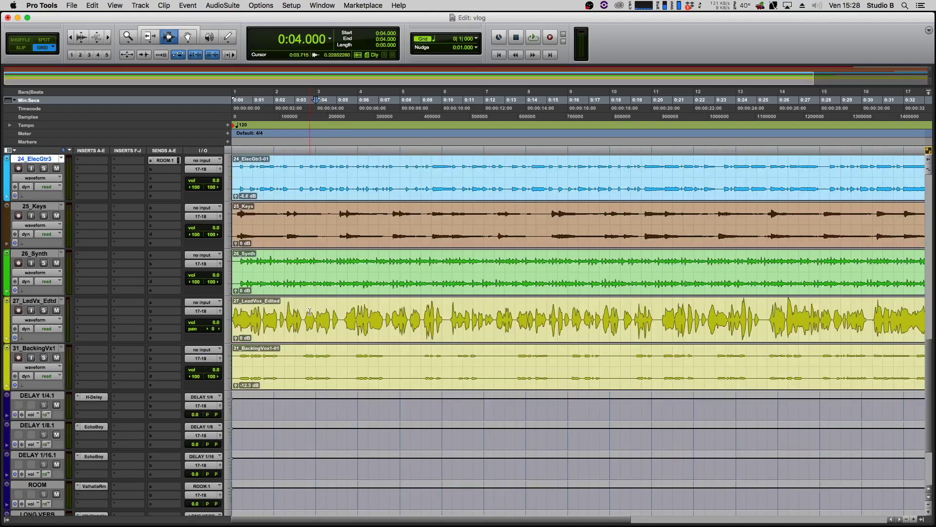
pyautogui.click(313, 311)
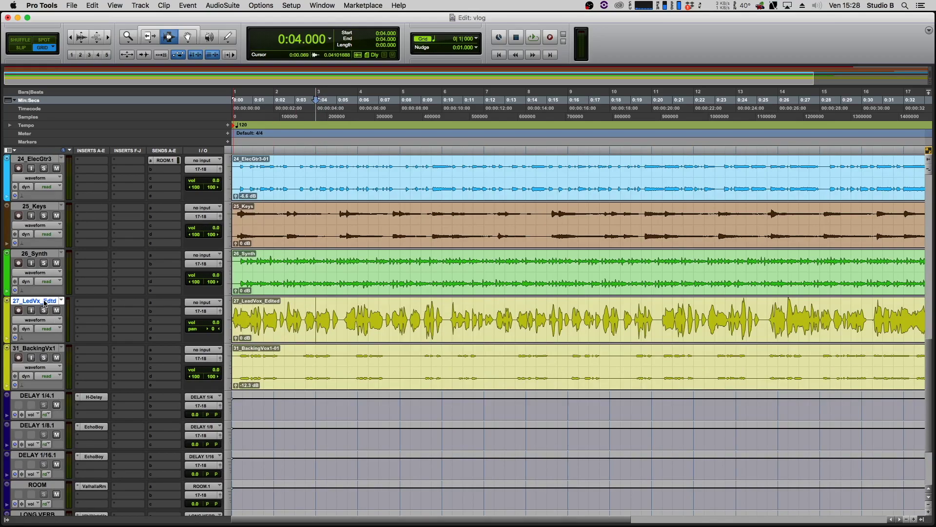
pyautogui.scroll(6, 315, 302)
pyautogui.click(392, 258)
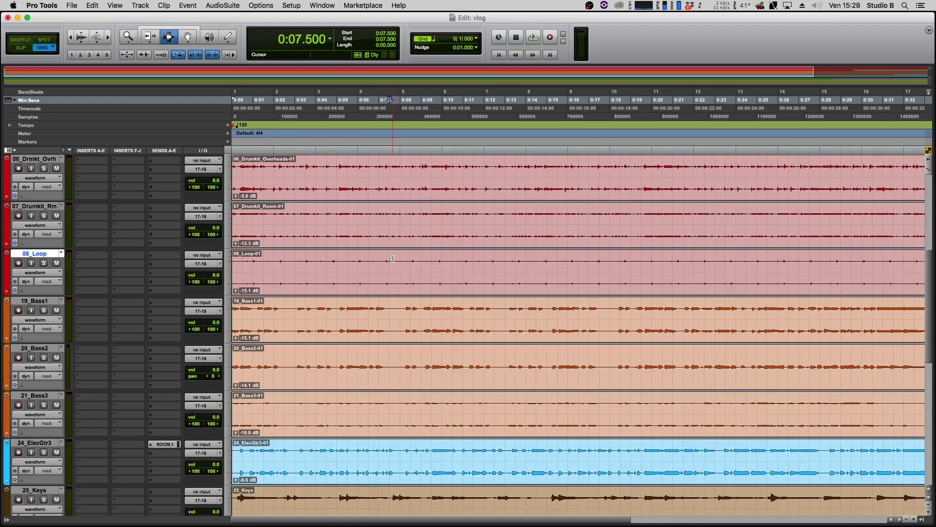
pyautogui.scroll(-5, 392, 258)
pyautogui.click(34, 350)
pyautogui.scroll(10, 70, 210)
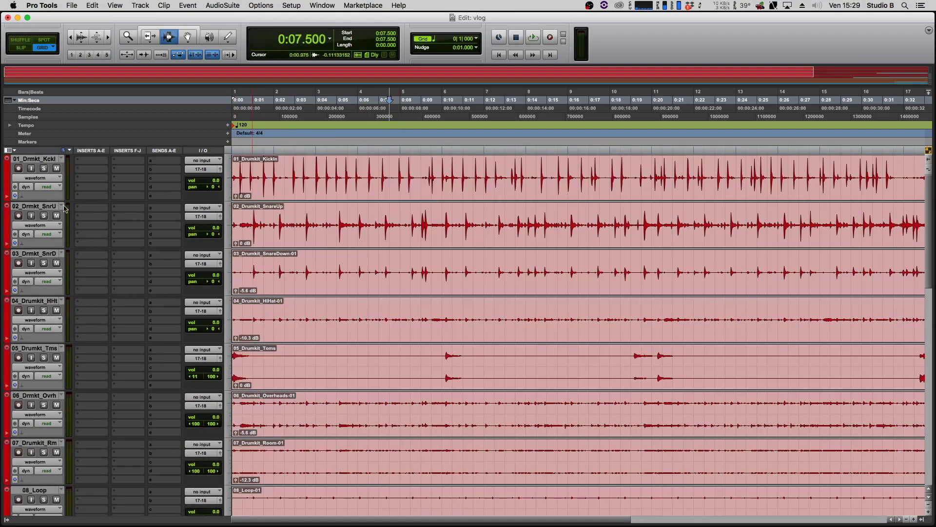
pyautogui.scroll(-20, 80, 242)
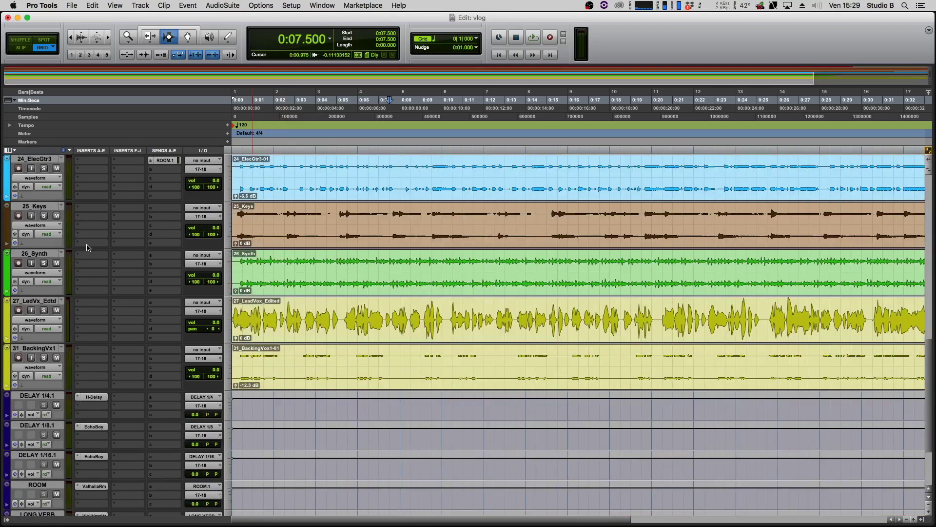
pyautogui.click(358, 314)
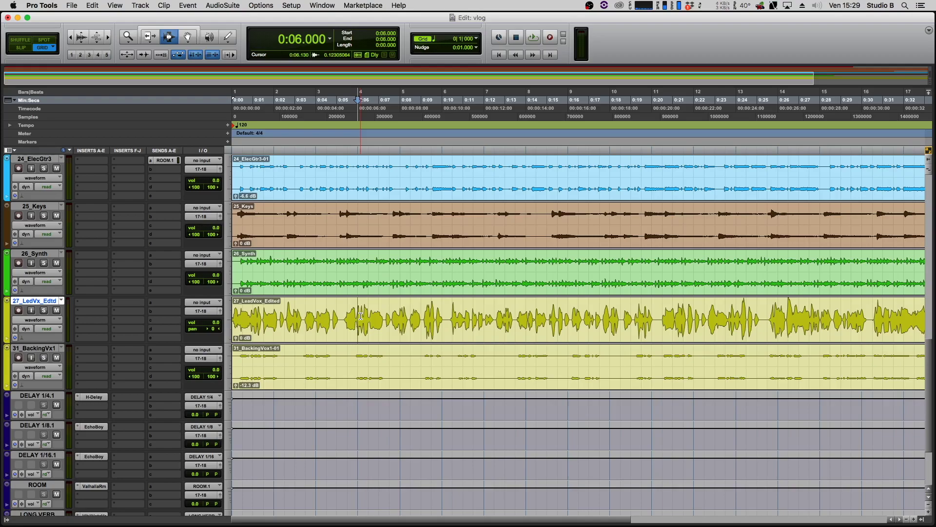
# Step: Route send A of the 02_Drumkit_SnareUp track to the ROOM track and move the send window clear of the track names
pyautogui.scroll(15, 360, 316)
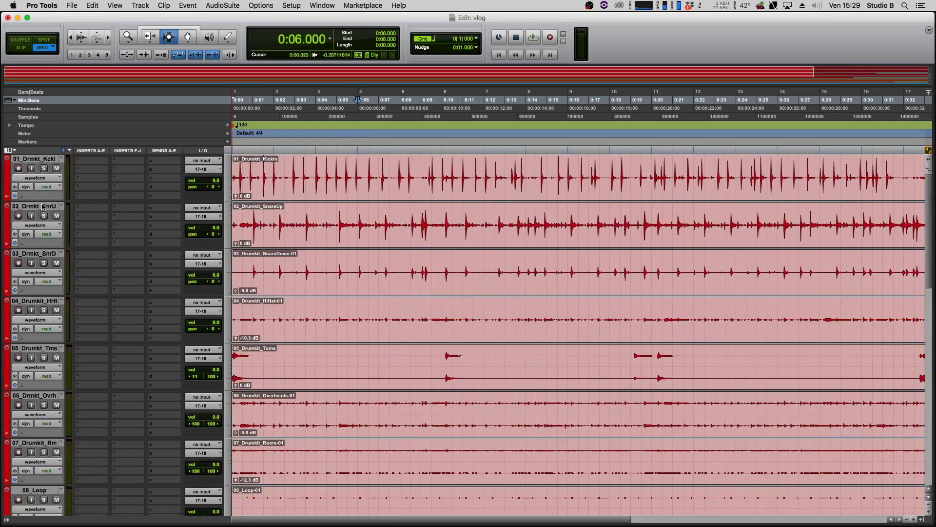
pyautogui.click(43, 206)
pyautogui.click(152, 209)
pyautogui.moveTo(176, 252)
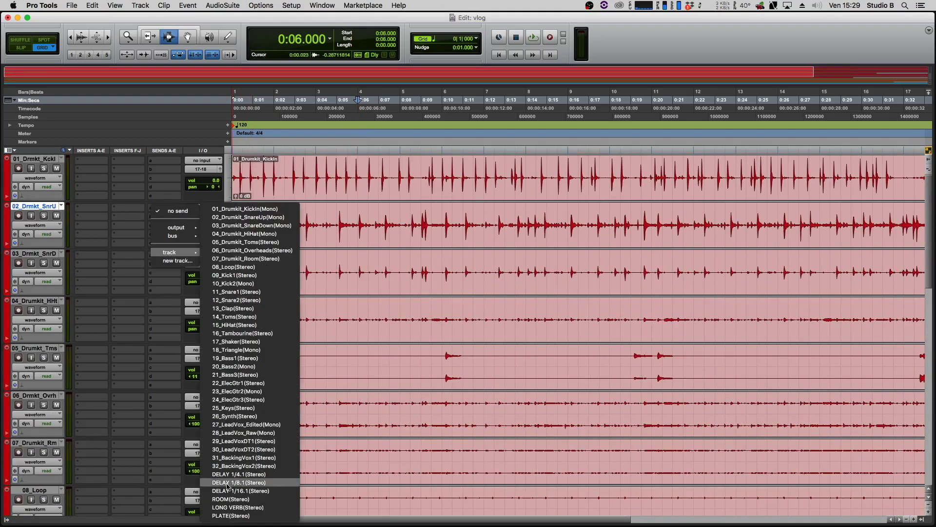
pyautogui.click(231, 499)
pyautogui.moveTo(286, 97); pyautogui.dragTo(413, 118)
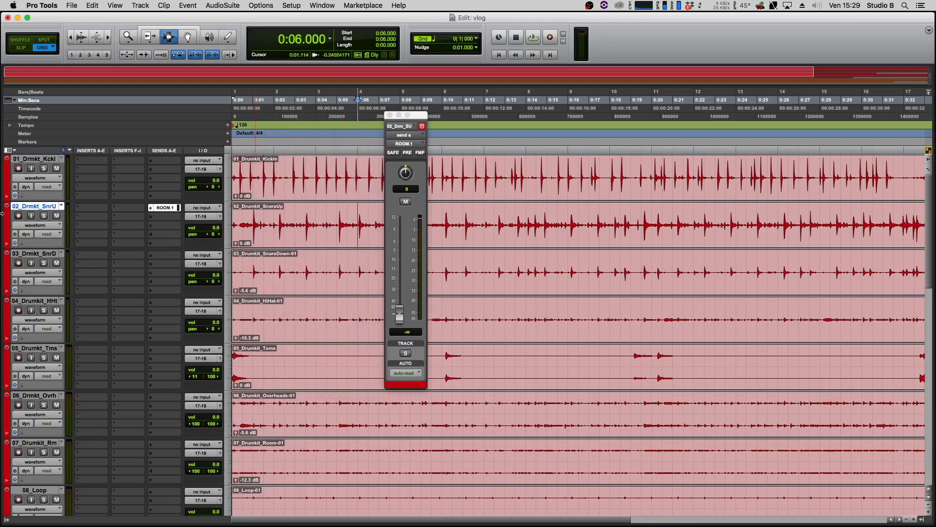
# Step: Solo the 02_Drumkit_SnareUp track and the 27_LeadVox_Edited track
pyautogui.click(44, 216)
pyautogui.scroll(-15, 42, 273)
pyautogui.scroll(1, 43, 282)
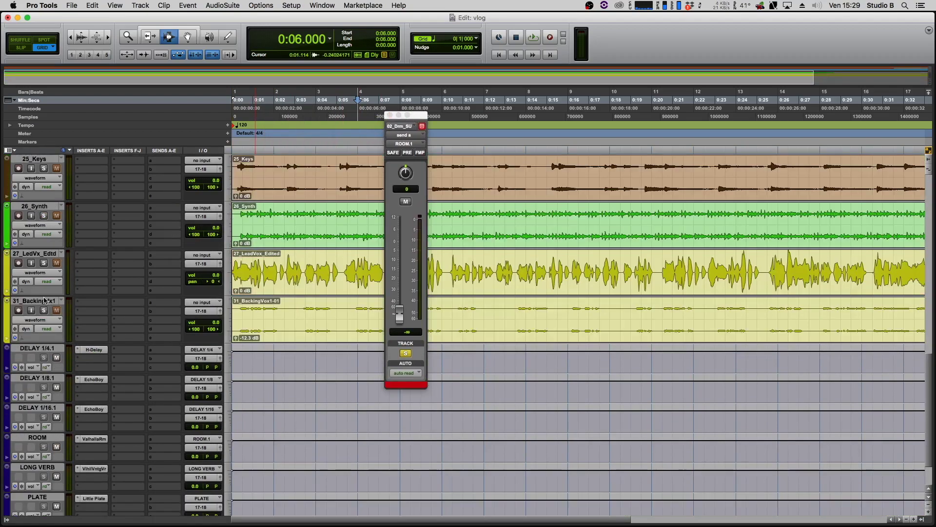
pyautogui.scroll(15, 48, 266)
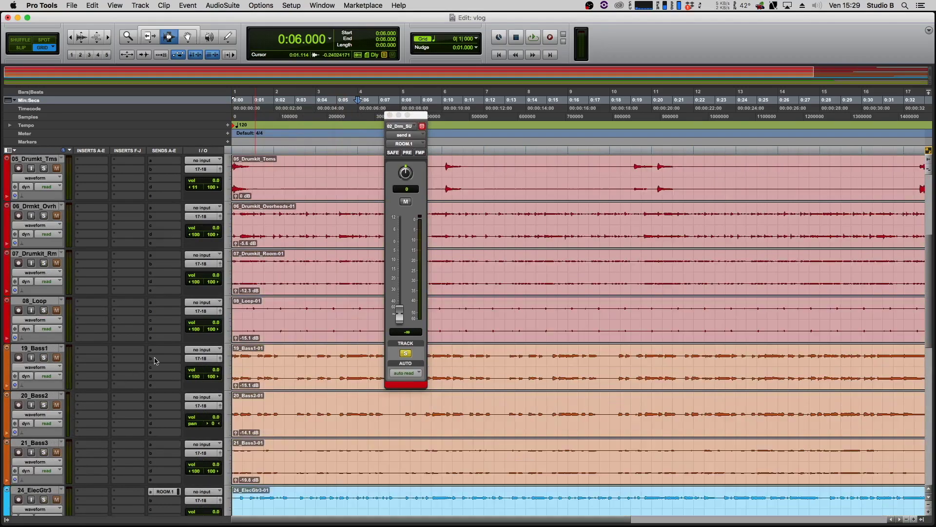
pyautogui.scroll(2, 186, 346)
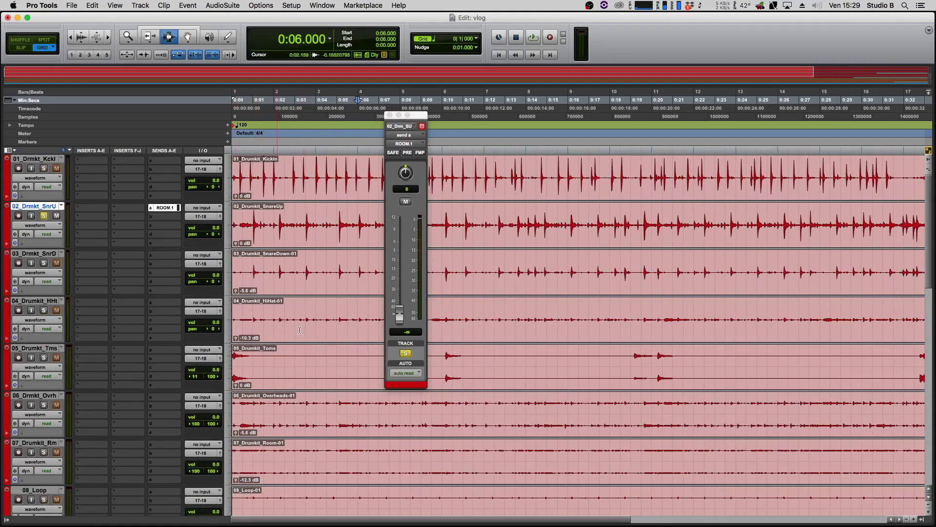
# Step: Examine the soloed snare and lead vocal around 6 seconds, and the electric guitar between 3 and 6 seconds
pyautogui.click(359, 219)
pyautogui.scroll(-17, 361, 218)
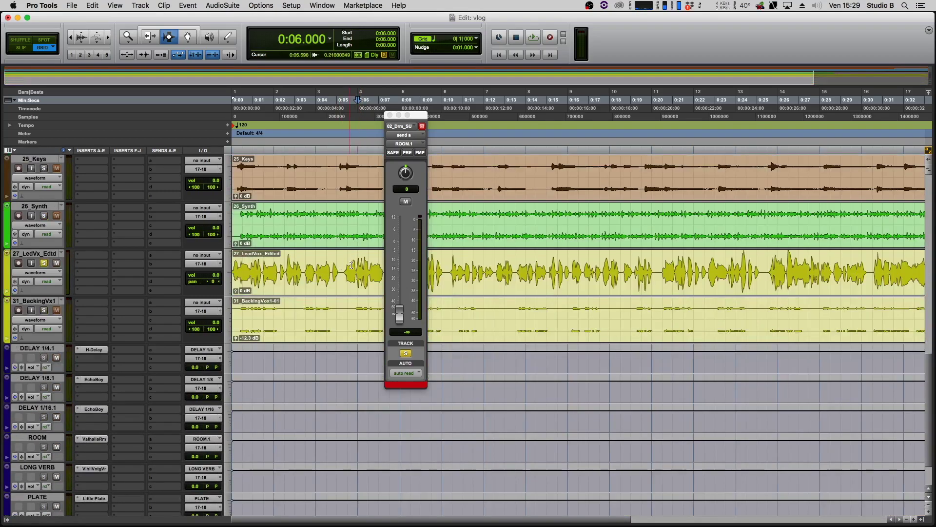
pyautogui.click(359, 263)
pyautogui.moveTo(359, 263); pyautogui.dragTo(379, 264)
pyautogui.click(360, 261)
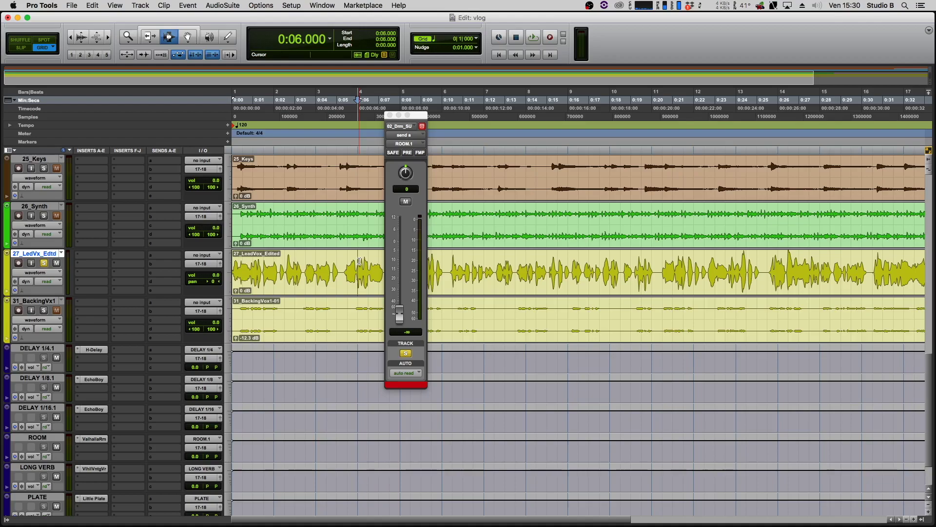
pyautogui.scroll(10, 360, 262)
pyautogui.scroll(-5, 351, 262)
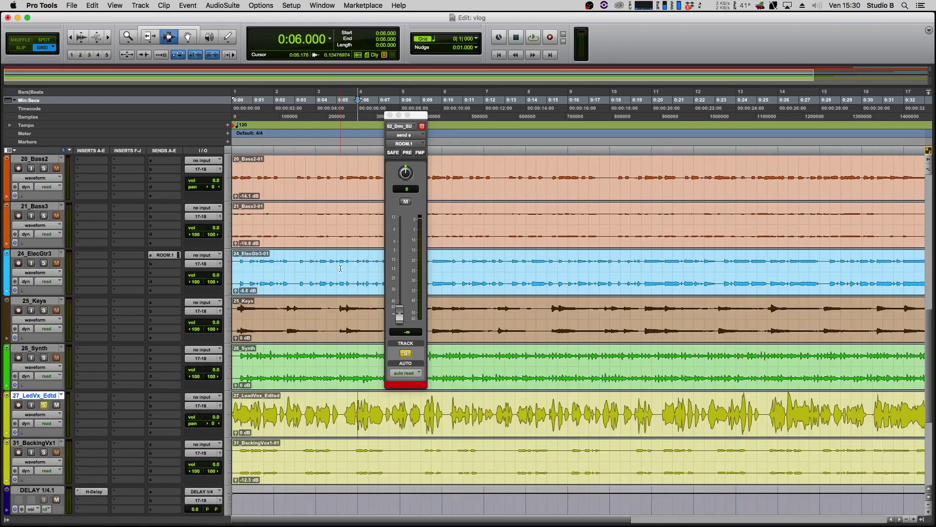
pyautogui.moveTo(351, 262); pyautogui.dragTo(293, 261)
pyautogui.click(294, 261)
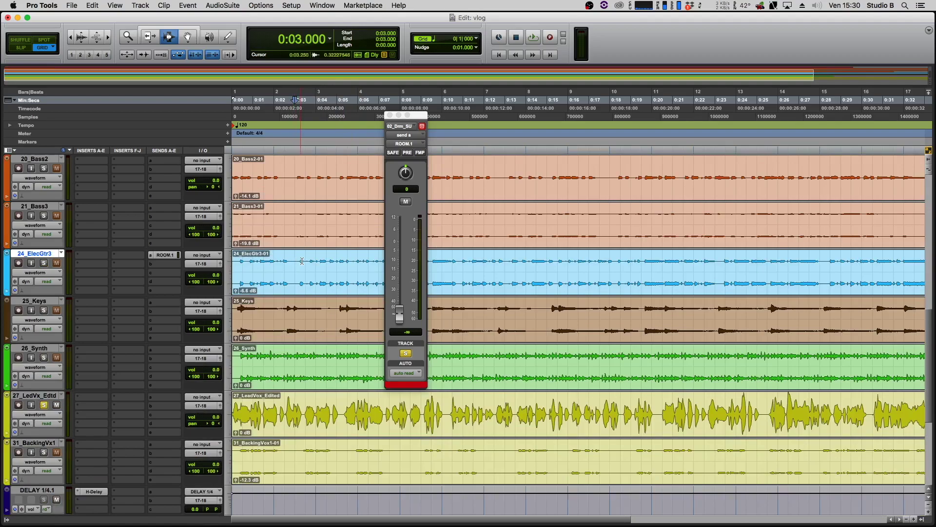
# Step: Play the soloed tracks from 6 seconds and raise the clip gain of the 02_Drumkit_SnareUp clip to +3.5 dB
pyautogui.click(358, 256)
pyautogui.scroll(-2, 362, 268)
pyautogui.click(359, 353)
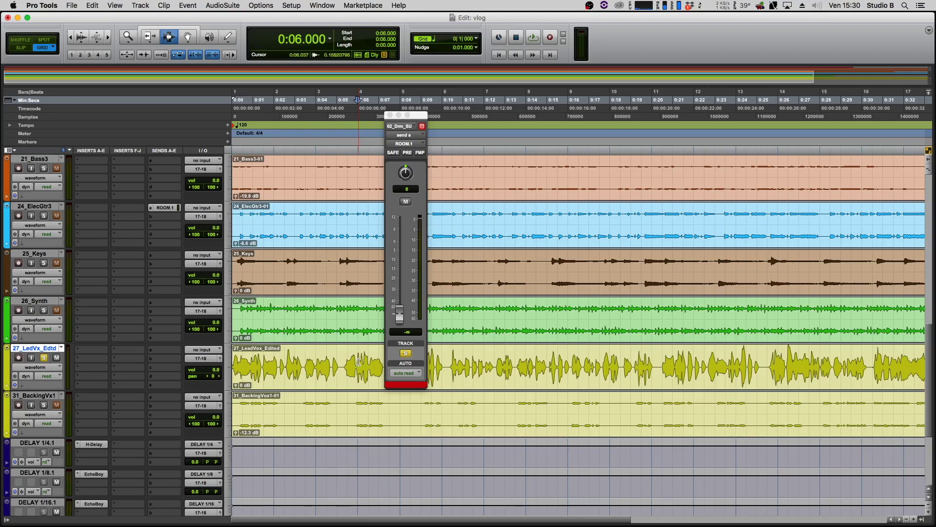
pyautogui.press('space')
pyautogui.scroll(15, 400, 305)
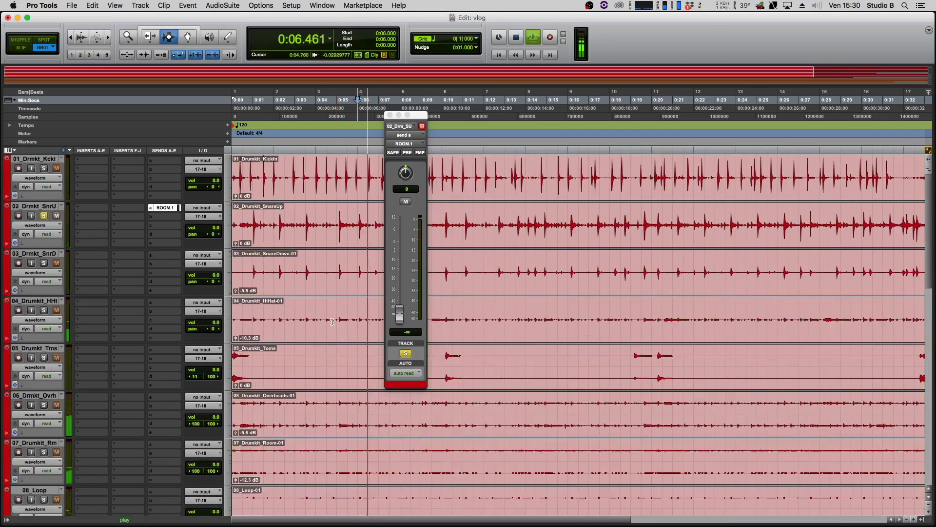
pyautogui.moveTo(235, 243); pyautogui.dragTo(236, 243)
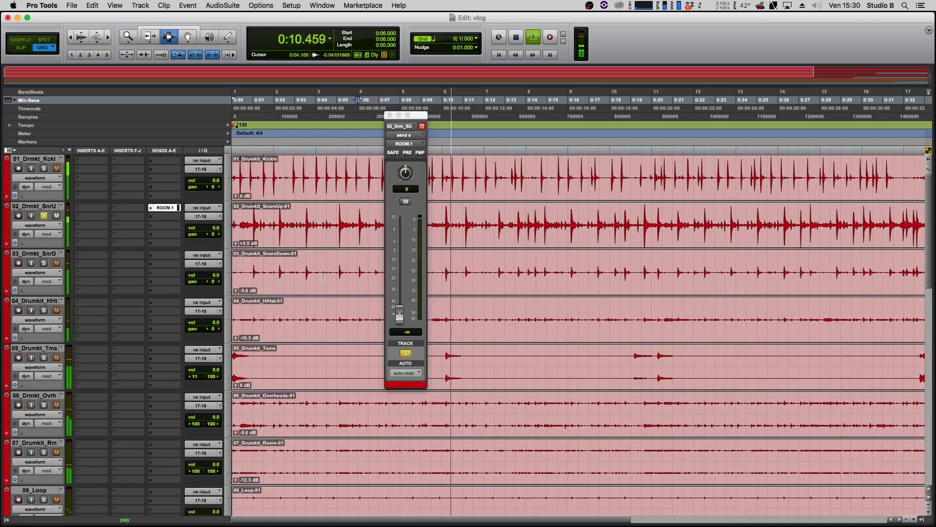
# Step: Set the snare's ROOM send level to -9.9 dB, compare it muted and unmuted during playback, and close the send window
pyautogui.moveTo(400, 314); pyautogui.dragTo(402, 261)
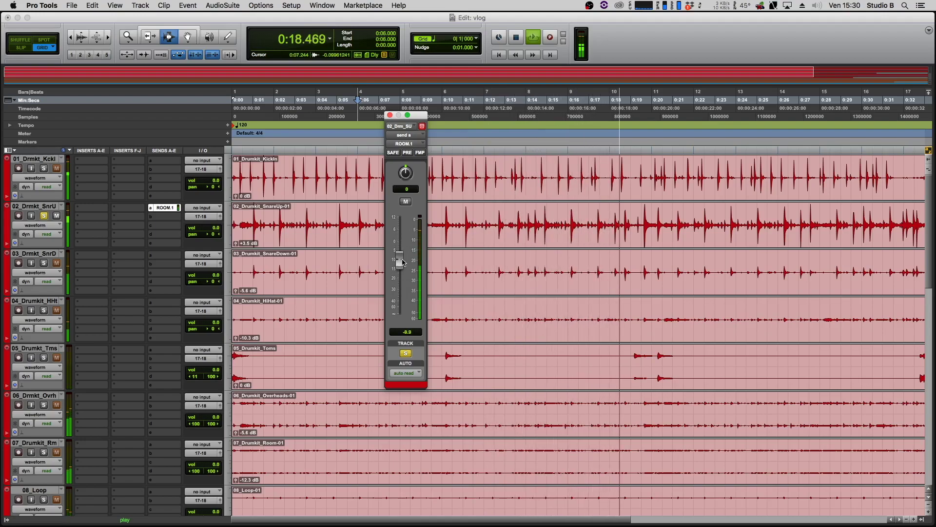
pyautogui.click(406, 201)
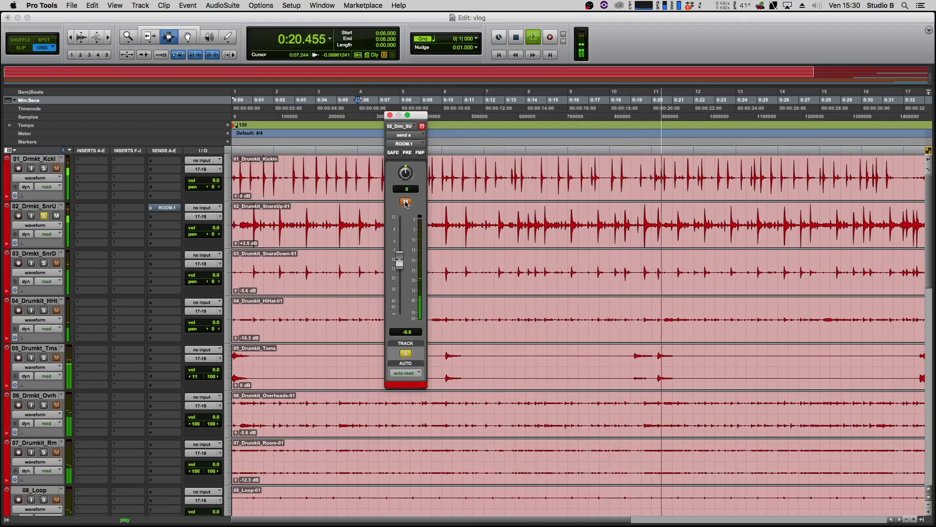
pyautogui.click(406, 201)
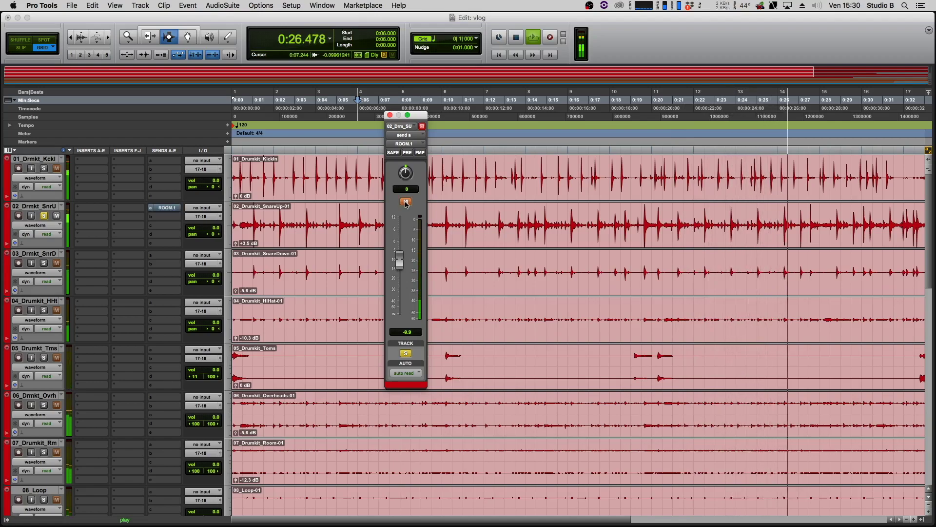
pyautogui.press('space')
pyautogui.click(362, 219)
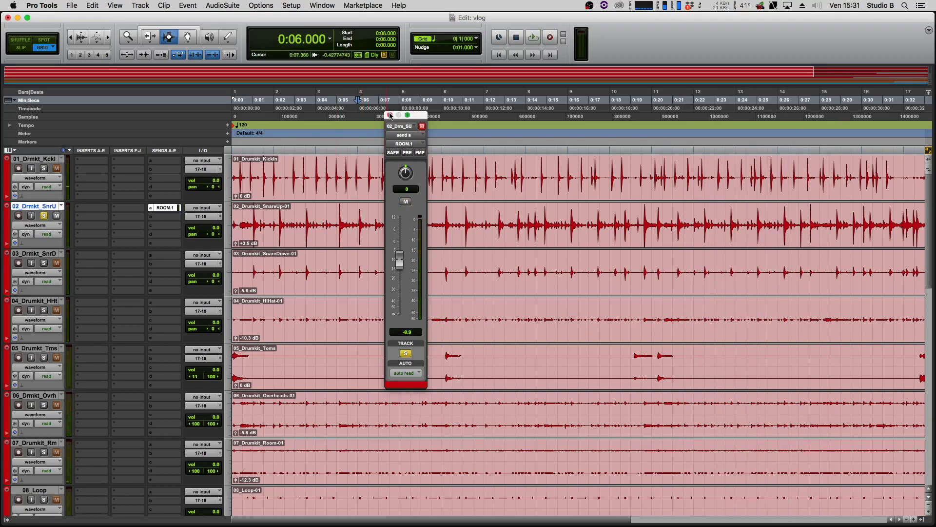
pyautogui.click(390, 115)
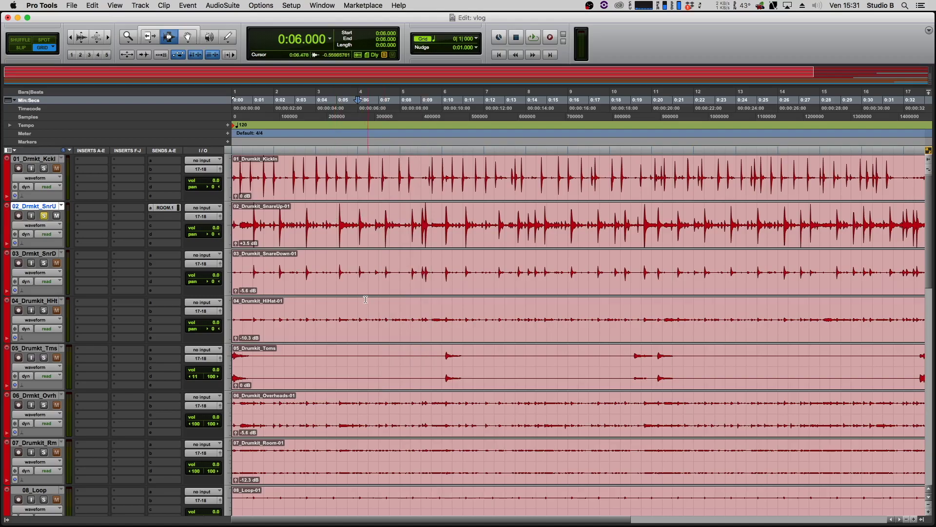
# Step: Unsolo the snare and lead vocal and play the full mix from 7.5 seconds to check the snare's ROOM send
pyautogui.click(369, 269)
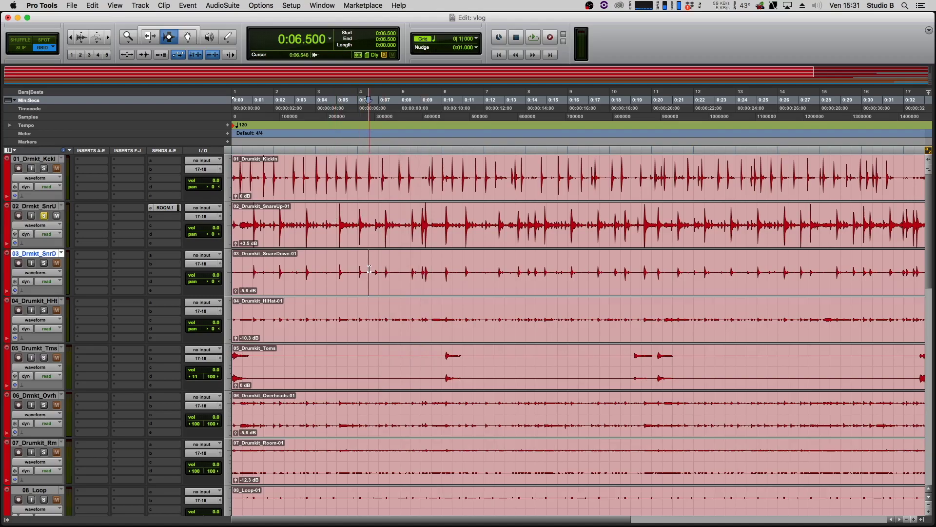
pyautogui.scroll(-15, 372, 288)
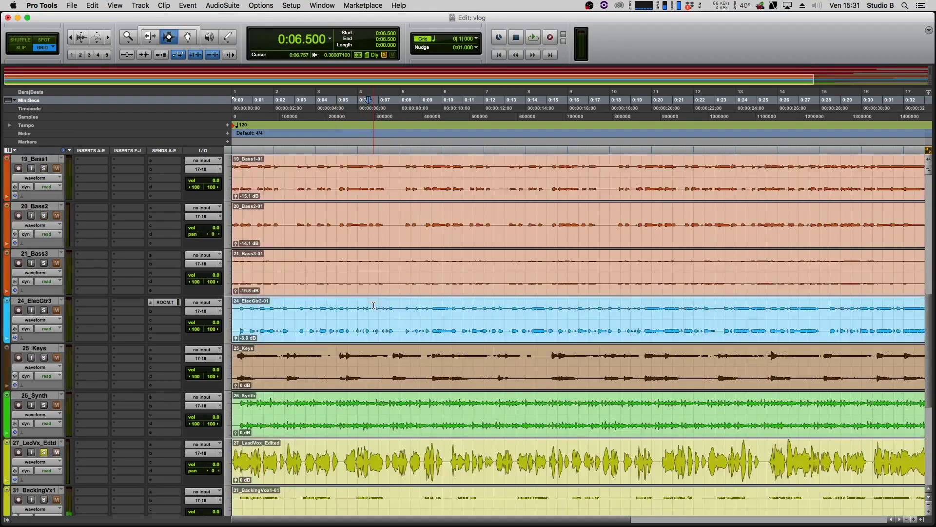
pyautogui.scroll(-3, 373, 305)
pyautogui.moveTo(389, 307); pyautogui.dragTo(527, 306)
pyautogui.click(527, 306)
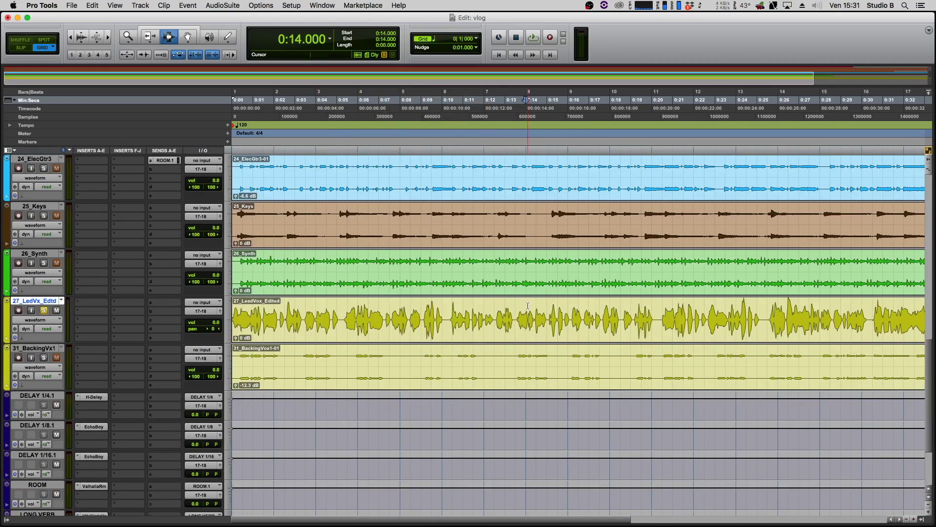
pyautogui.click(392, 306)
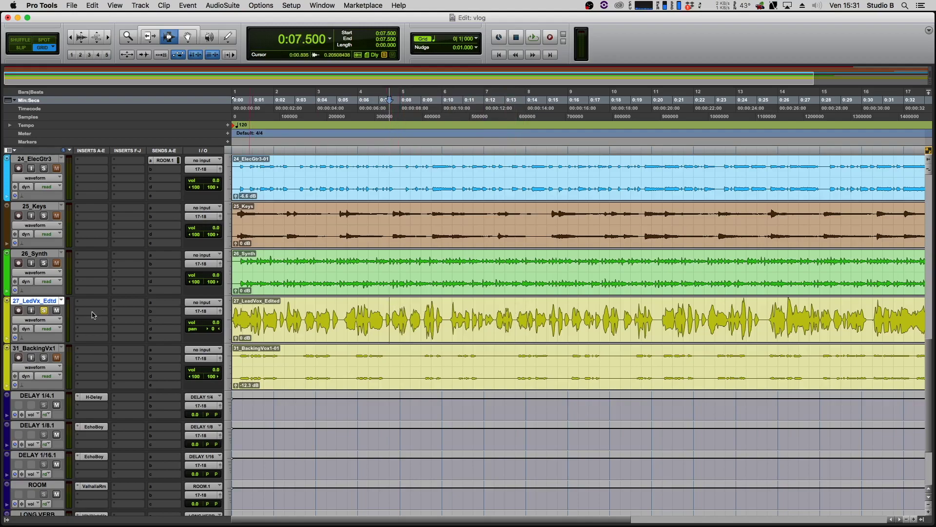
pyautogui.press('space')
pyautogui.scroll(15, 109, 317)
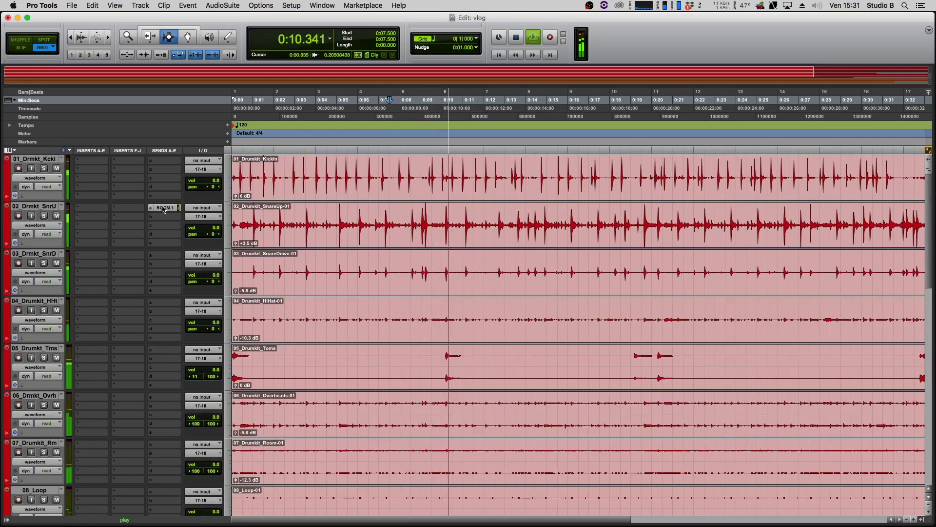
pyautogui.click(166, 209)
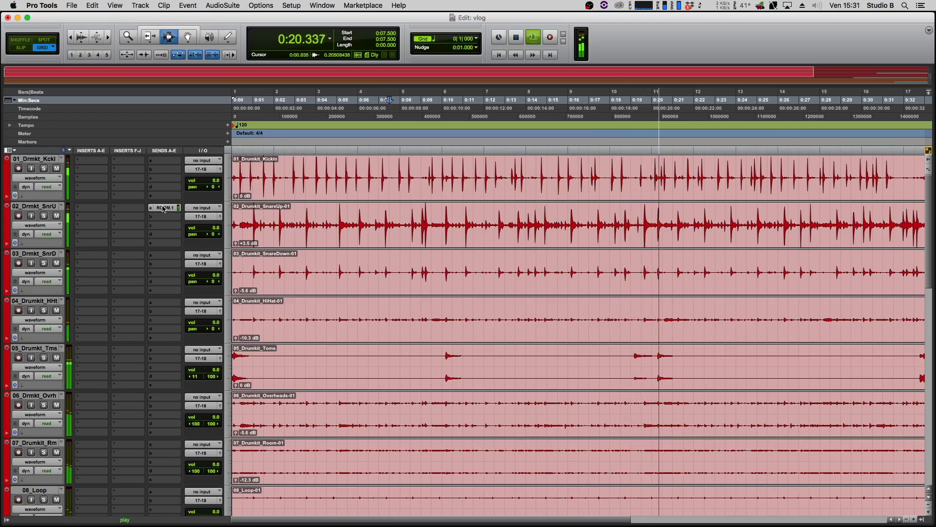
pyautogui.press('space')
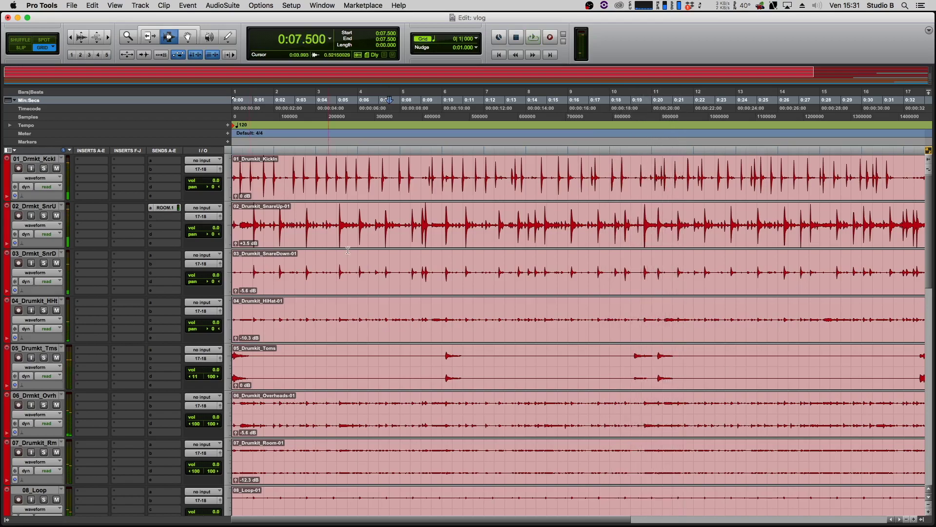
# Step: Examine the snare's waveform from 6.5 to 15.5 seconds alongside the lead vocal track
pyautogui.click(369, 207)
pyautogui.scroll(-10, 101, 344)
pyautogui.scroll(-3, 155, 427)
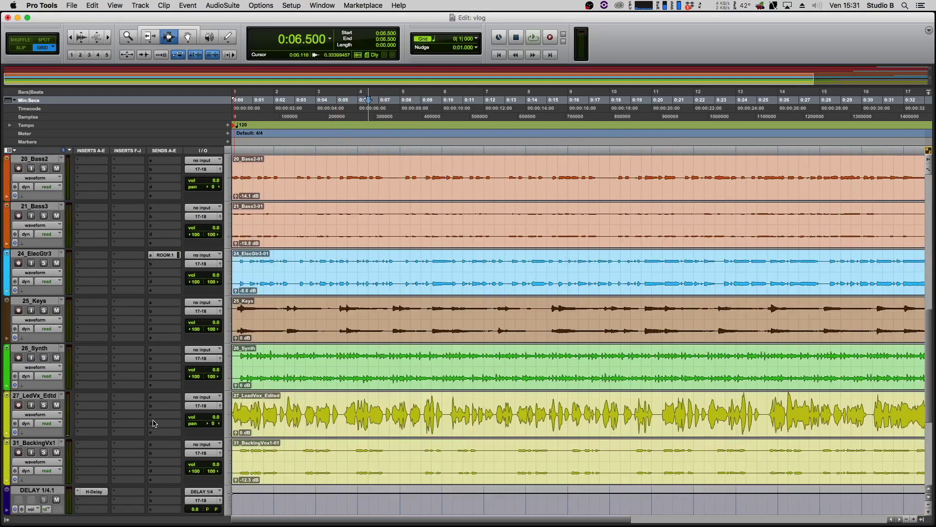
pyautogui.scroll(-3, 154, 422)
pyautogui.click(348, 315)
pyautogui.scroll(15, 348, 308)
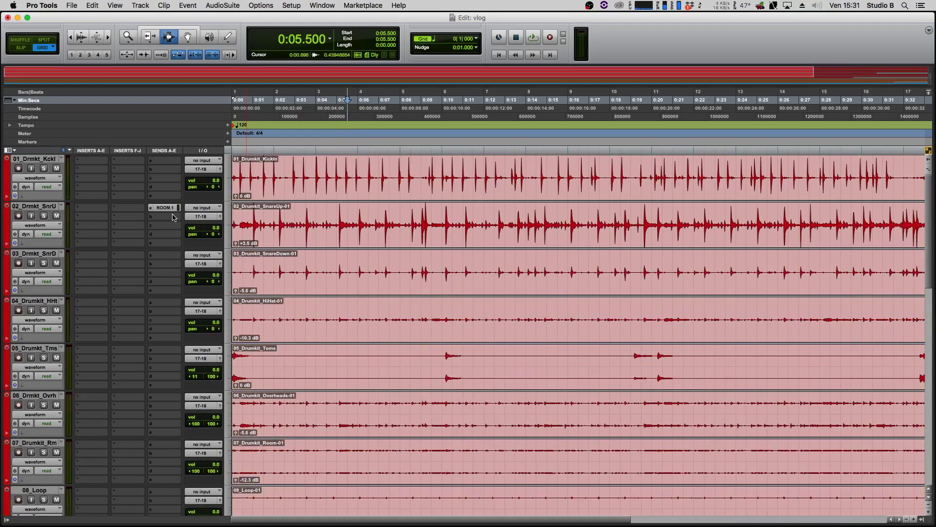
pyautogui.moveTo(378, 227); pyautogui.dragTo(554, 227)
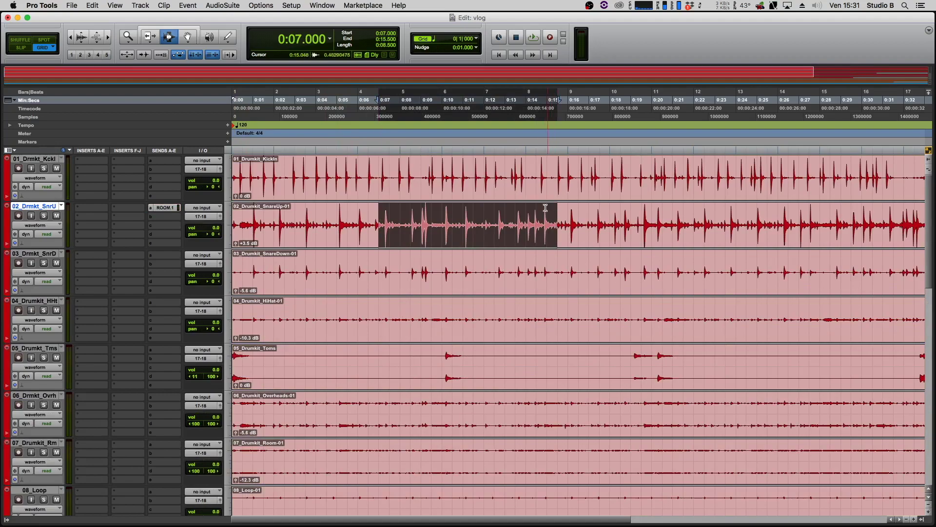
pyautogui.click(546, 227)
pyautogui.scroll(-1, 372, 271)
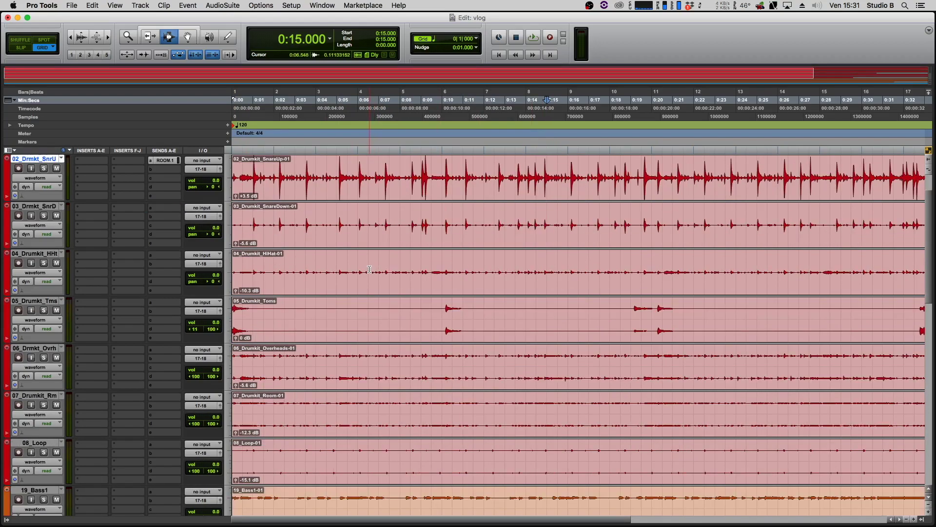
# Step: Examine the remaining drum, loop, bass, electric guitar and keys tracks around 7.5 seconds
pyautogui.scroll(-3, 369, 269)
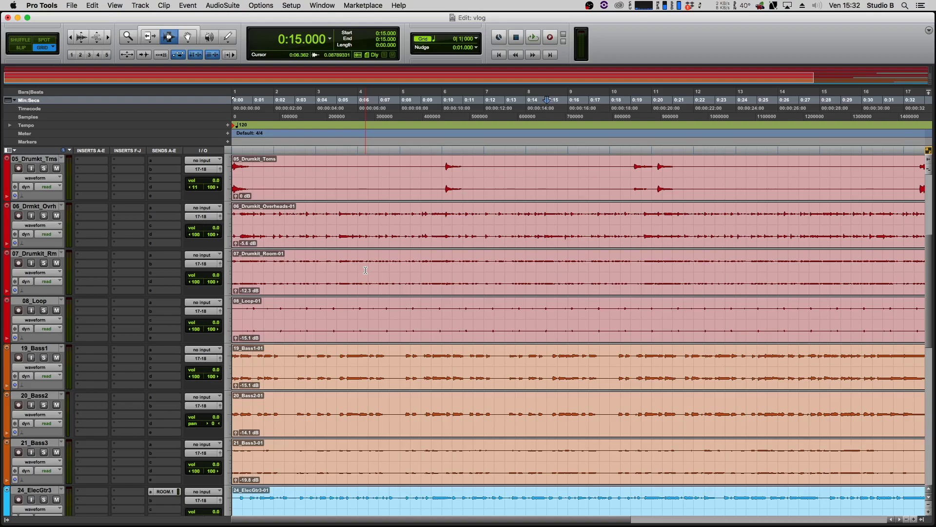
pyautogui.scroll(-1, 372, 278)
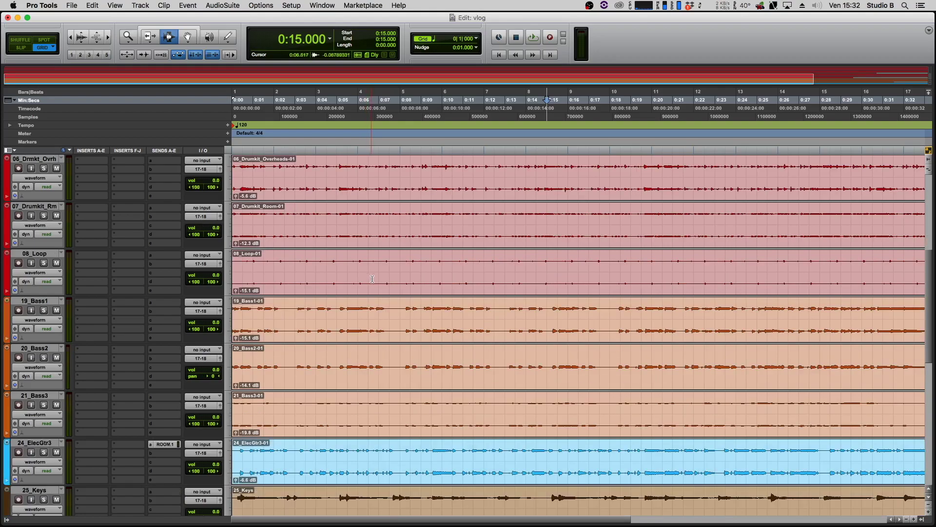
pyautogui.click(377, 311)
pyautogui.click(391, 313)
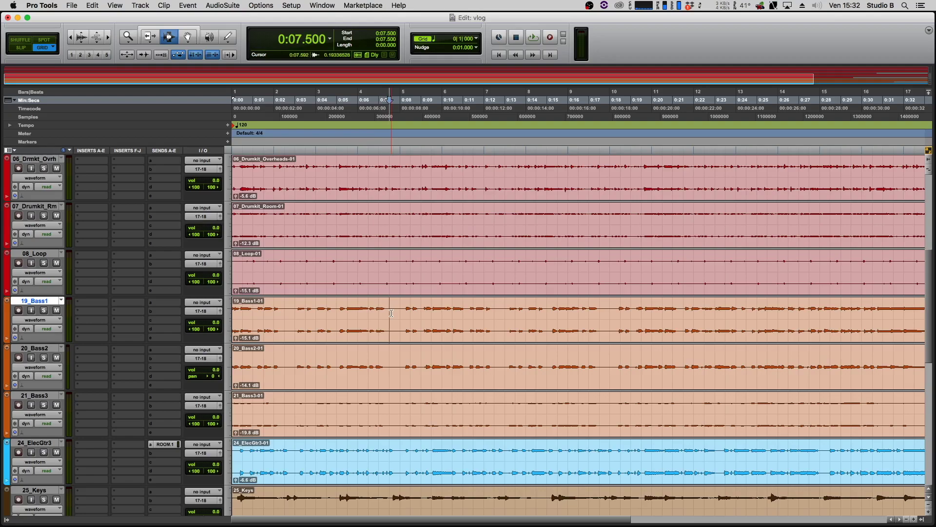
pyautogui.scroll(-2, 391, 313)
pyautogui.click(395, 313)
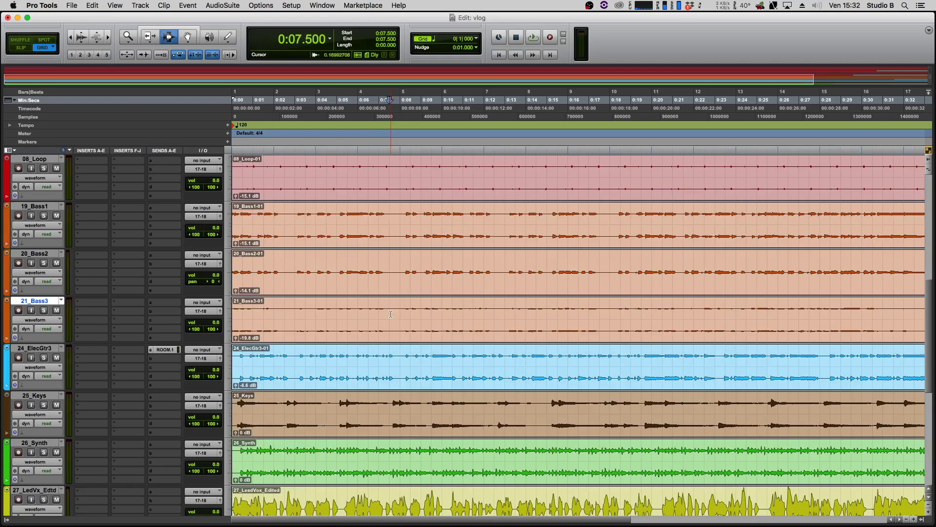
pyautogui.scroll(-1, 390, 313)
pyautogui.click(391, 314)
pyautogui.scroll(-1, 391, 314)
pyautogui.click(392, 316)
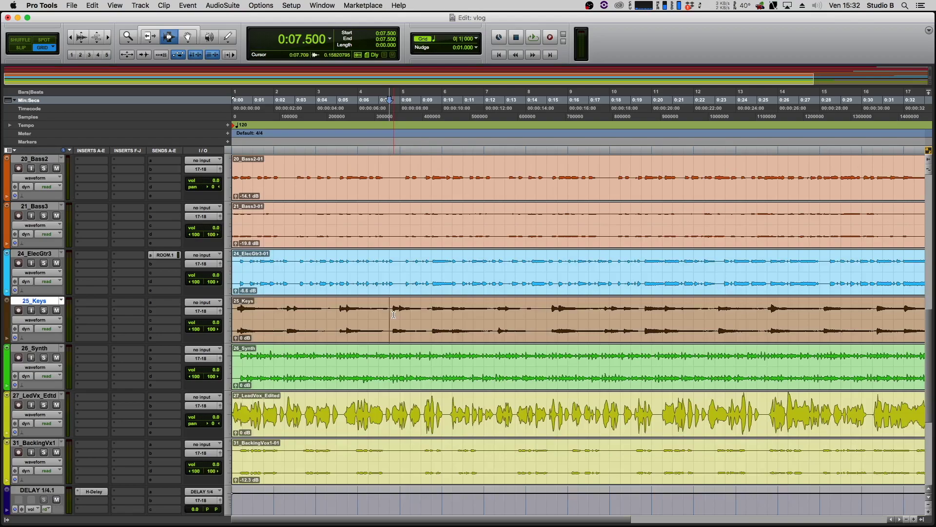
# Step: Examine the snare and lead vocal waveforms between about 7 and 12 seconds
pyautogui.scroll(15, 383, 314)
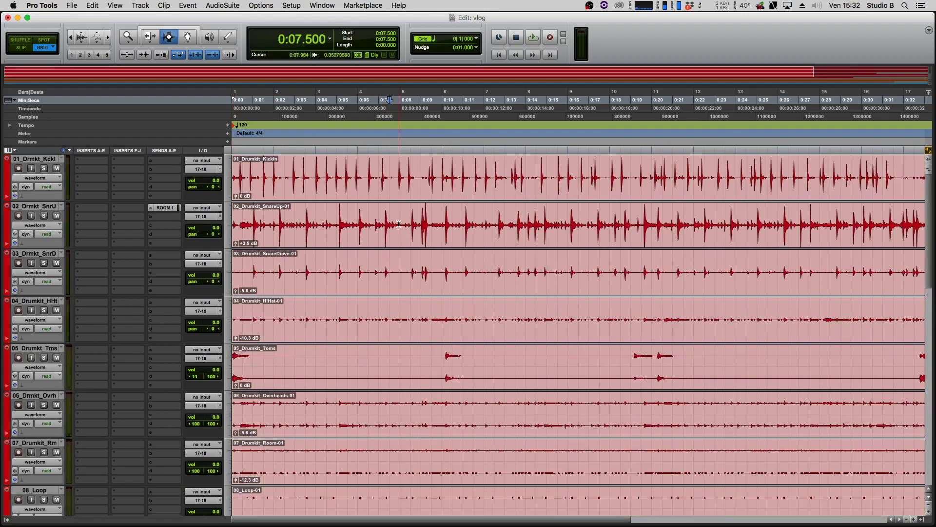
pyautogui.moveTo(384, 217); pyautogui.dragTo(489, 220)
pyautogui.click(453, 220)
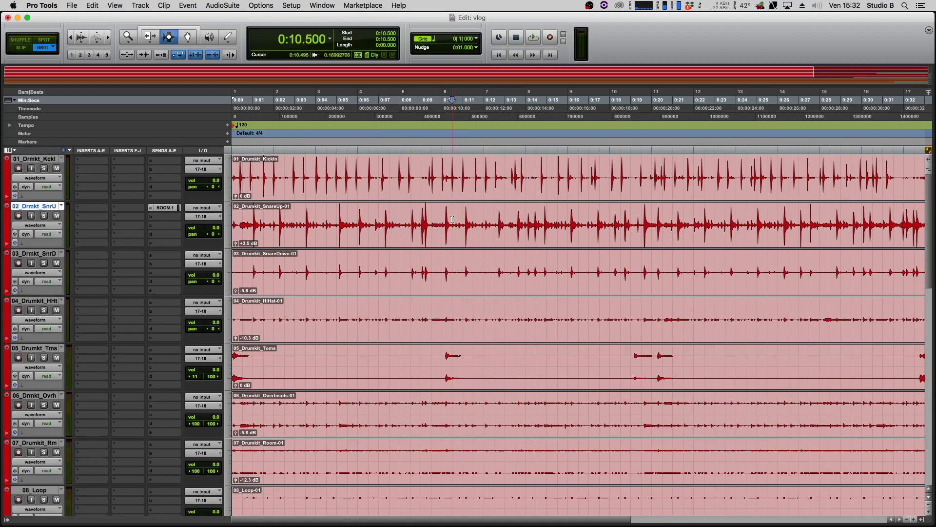
pyautogui.scroll(-20, 452, 220)
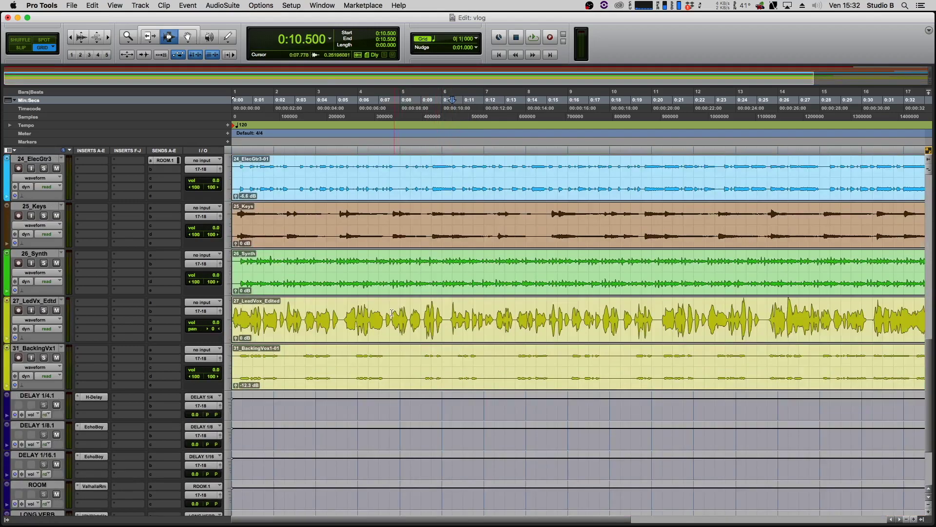
pyautogui.moveTo(390, 316); pyautogui.dragTo(410, 317)
pyautogui.click(453, 317)
pyautogui.scroll(1, 452, 317)
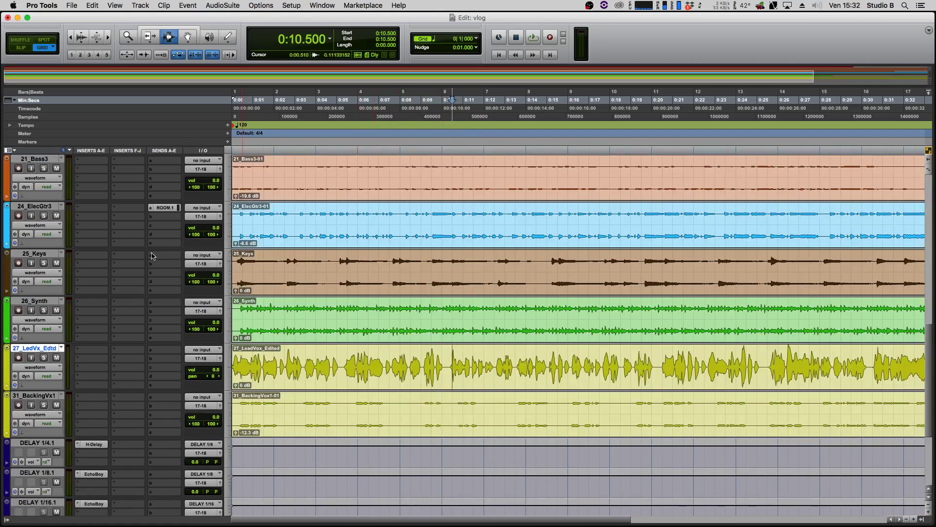
# Step: Reroute send A of the 24_ElecGtr3 track to LONG VERB, route its send B to the ROOM track and open send B
pyautogui.scroll(1, 168, 262)
pyautogui.click(168, 262)
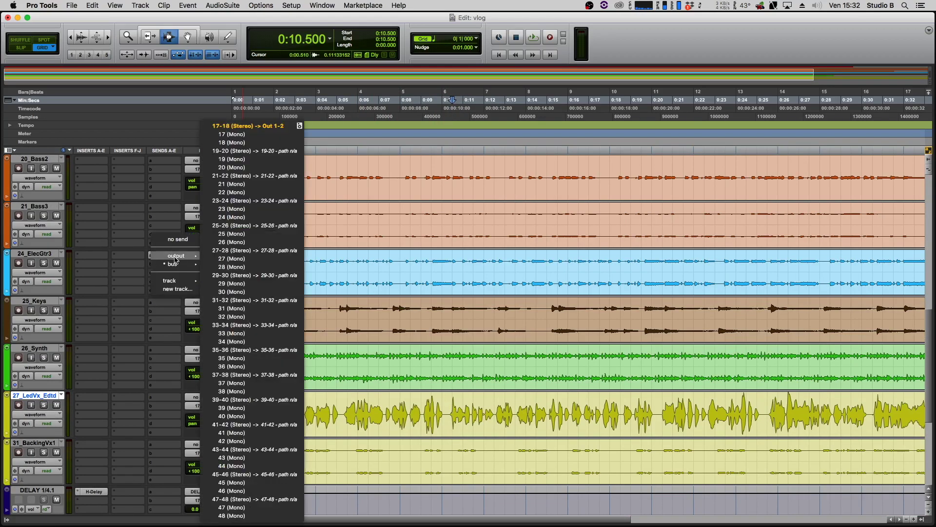
pyautogui.moveTo(176, 280)
pyautogui.click(242, 499)
pyautogui.click(165, 263)
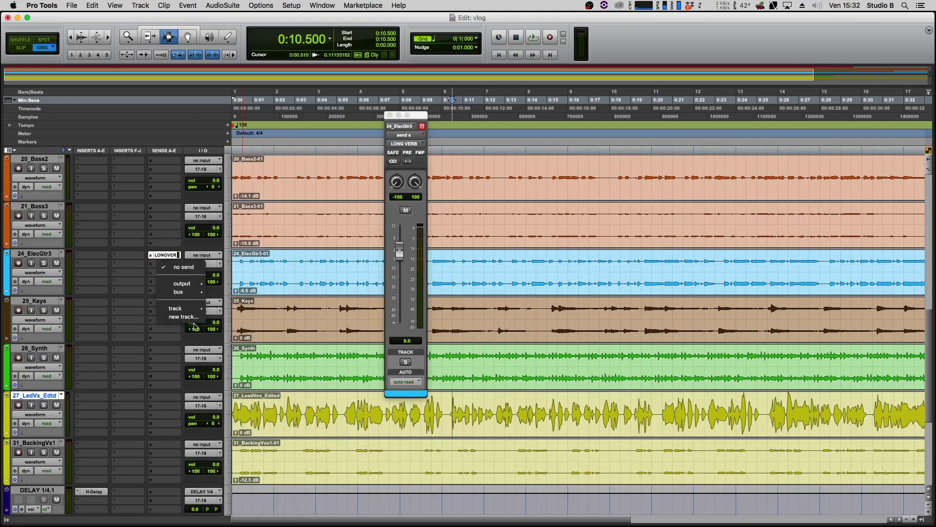
pyautogui.moveTo(178, 309)
pyautogui.click(231, 499)
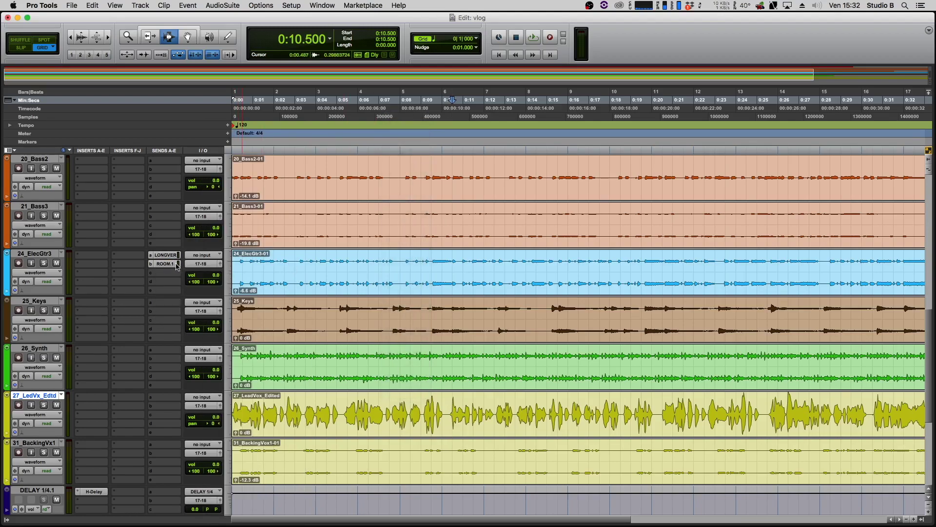
pyautogui.click(165, 264)
# Step: Solo the 02_Drumkit_SnareUp, 24_ElecGtr3 and 27_LeadVox_Edited tracks
pyautogui.scroll(15, 100, 265)
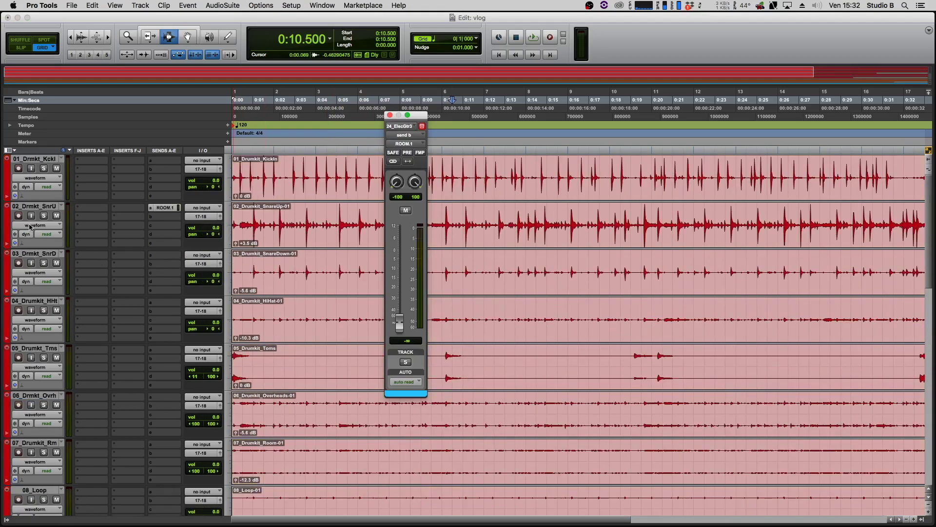
pyautogui.click(43, 216)
pyautogui.scroll(-10, 87, 305)
pyautogui.click(43, 357)
pyautogui.scroll(-2, 54, 361)
pyautogui.scroll(2, 57, 357)
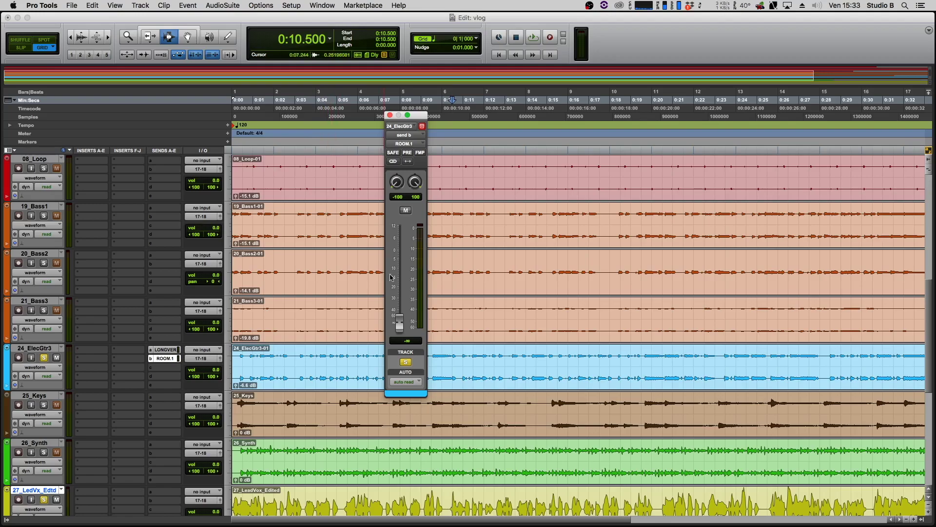
# Step: Play from 10.5 seconds, raise the guitar's ROOM send level, and unsolo the tracks to hear it in the full mix
pyautogui.press('space')
pyautogui.moveTo(399, 322); pyautogui.dragTo(401, 284)
pyautogui.click(164, 349)
pyautogui.click(390, 115)
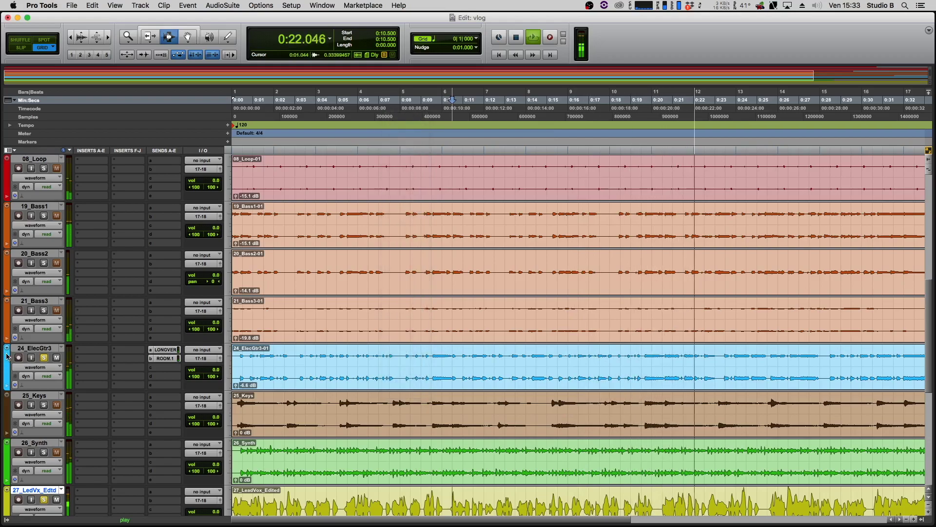
pyautogui.click(423, 352)
pyautogui.press('super+bracketleft')
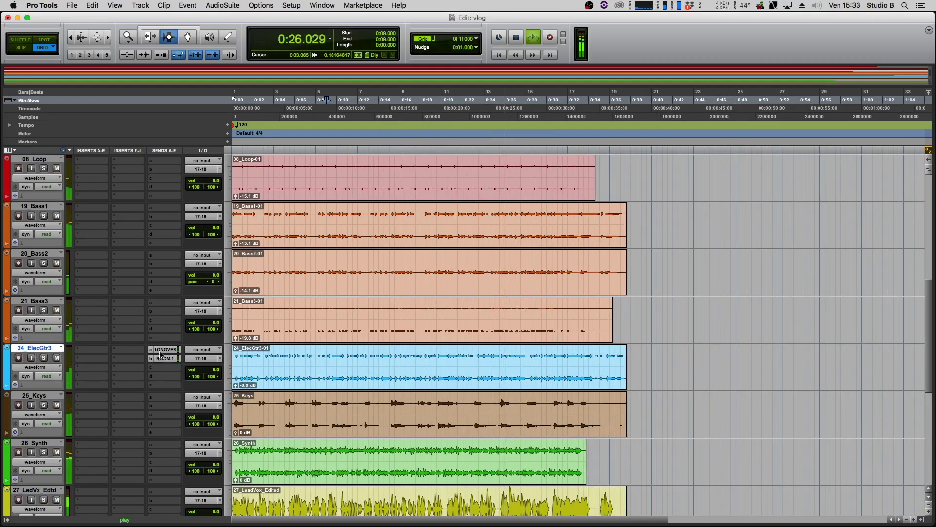
# Step: Stop playback and move the 24_ElecGtr3 and 27_LeadVox_Edited tracks up directly below the 02_Drumkit_SnareUp track
pyautogui.press('super+bracketright')
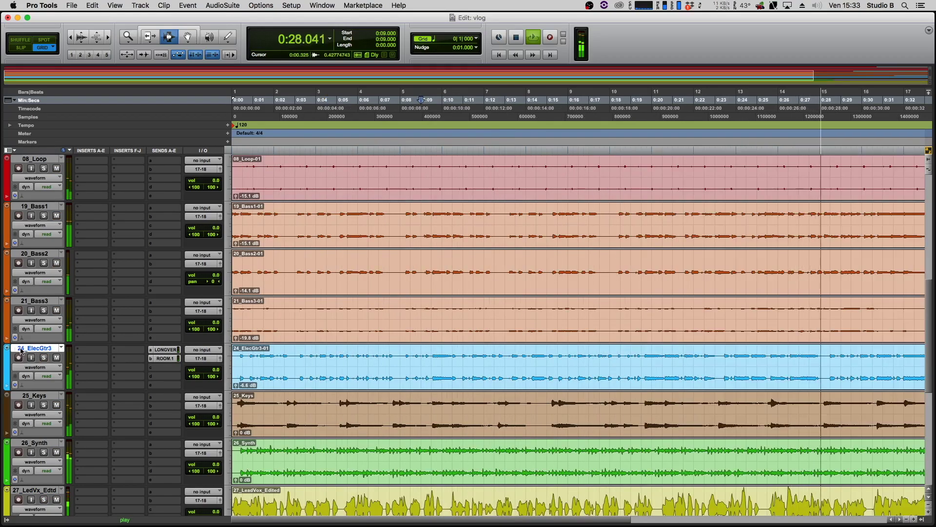
pyautogui.press('space')
pyautogui.moveTo(37, 348); pyautogui.dragTo(69, 223)
pyautogui.scroll(-10, 59, 341)
pyautogui.scroll(7, 33, 489)
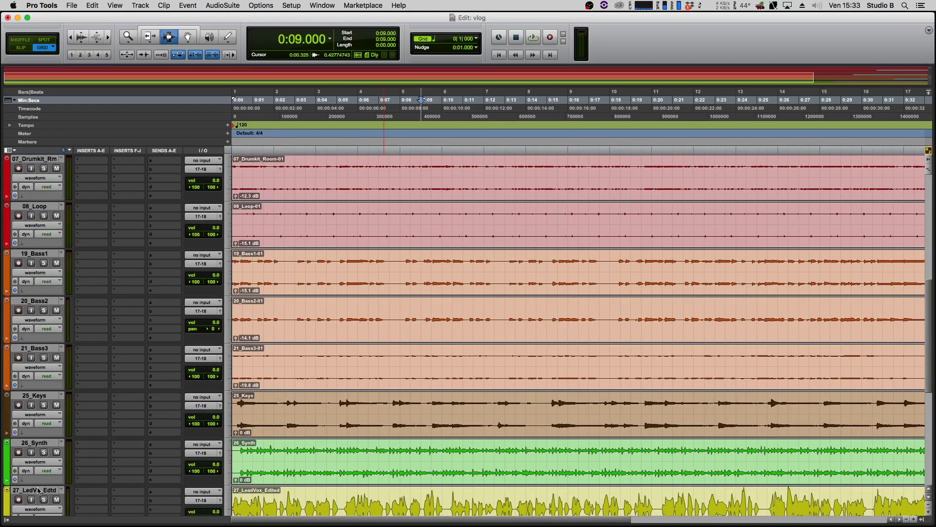
pyautogui.click(38, 490)
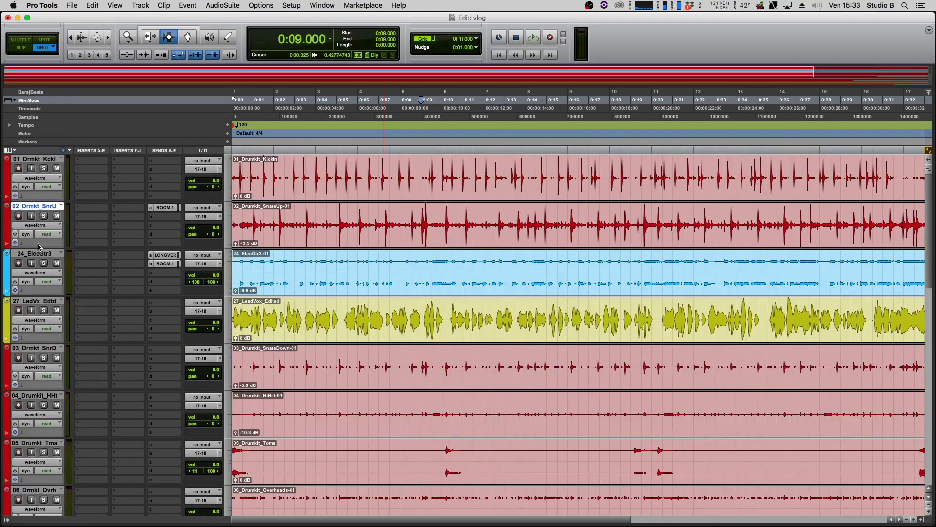
pyautogui.click(39, 254)
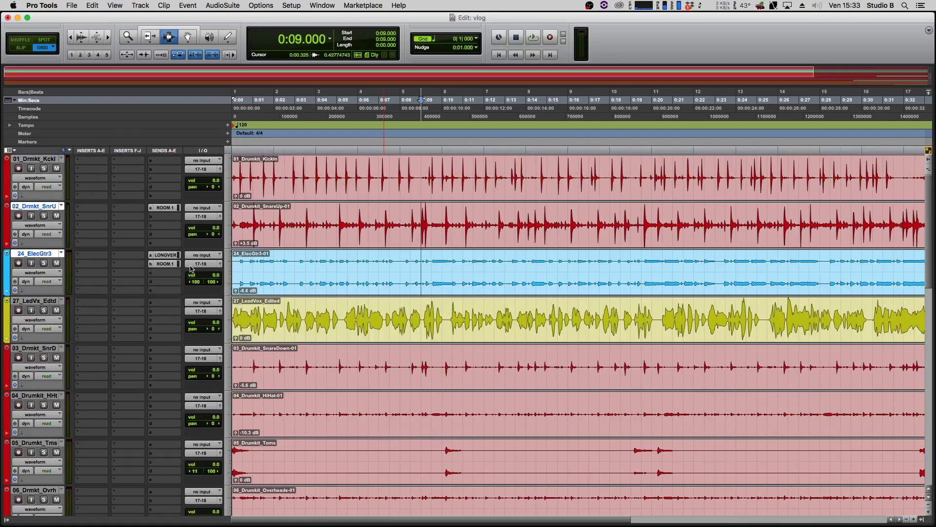
# Step: Solo the lead vocal, electric guitar and upper snare tracks and listen to them together from 5 seconds
pyautogui.click(43, 310)
pyautogui.click(43, 263)
pyautogui.click(44, 216)
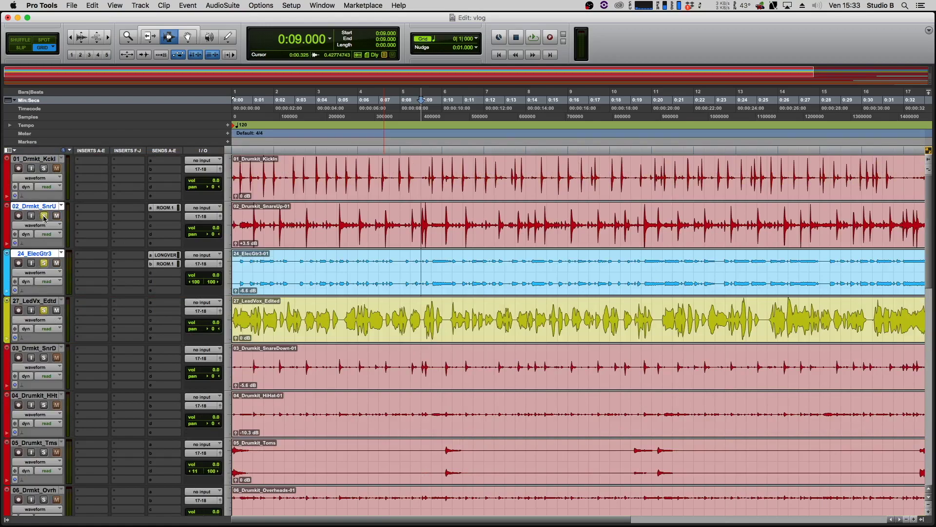
pyautogui.click(335, 273)
pyautogui.press('space')
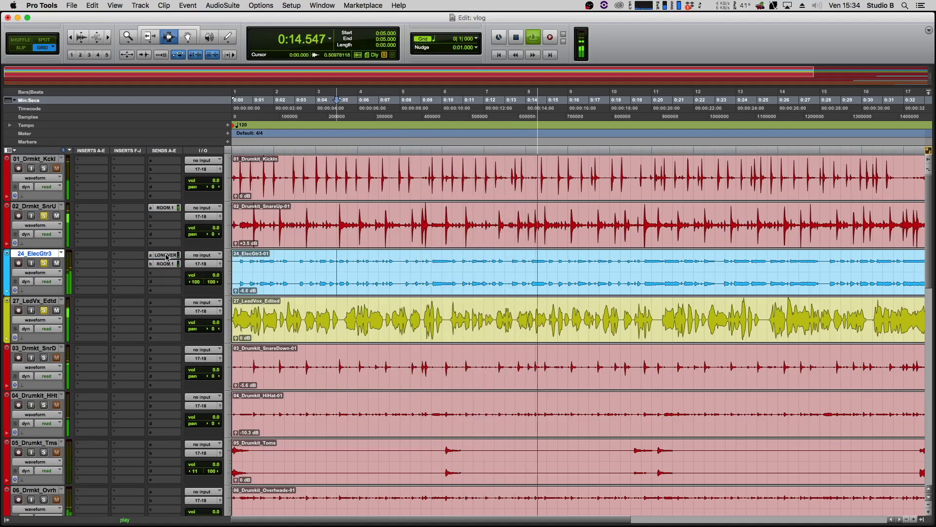
pyautogui.press('space')
# Step: Place the edit cursor at 8.5 seconds and check the LONG VERB send settings of the 24_ElecGtr3 track
pyautogui.click(405, 262)
pyautogui.click(412, 262)
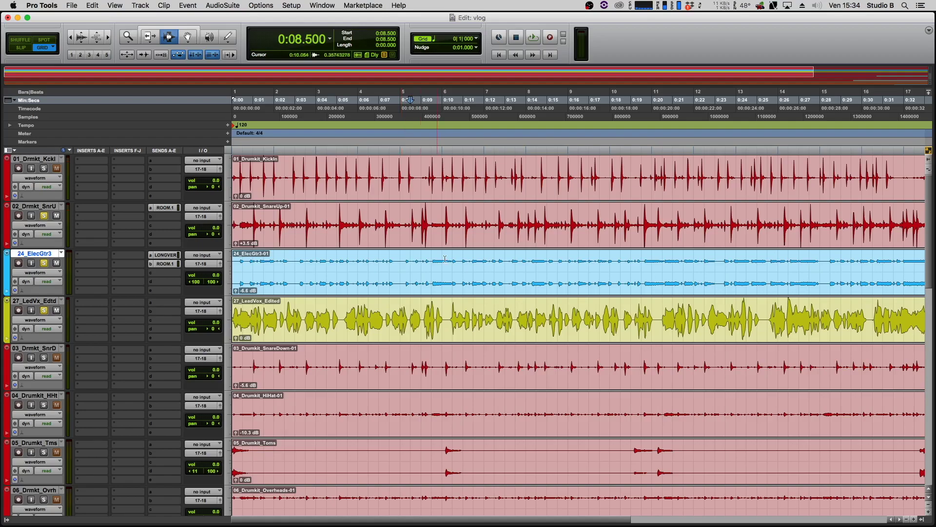
pyautogui.click(406, 305)
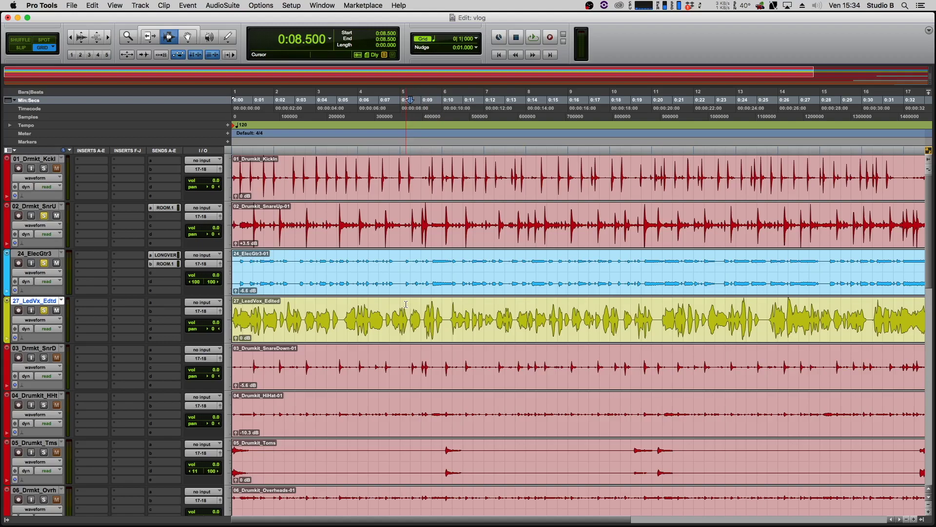
pyautogui.click(163, 256)
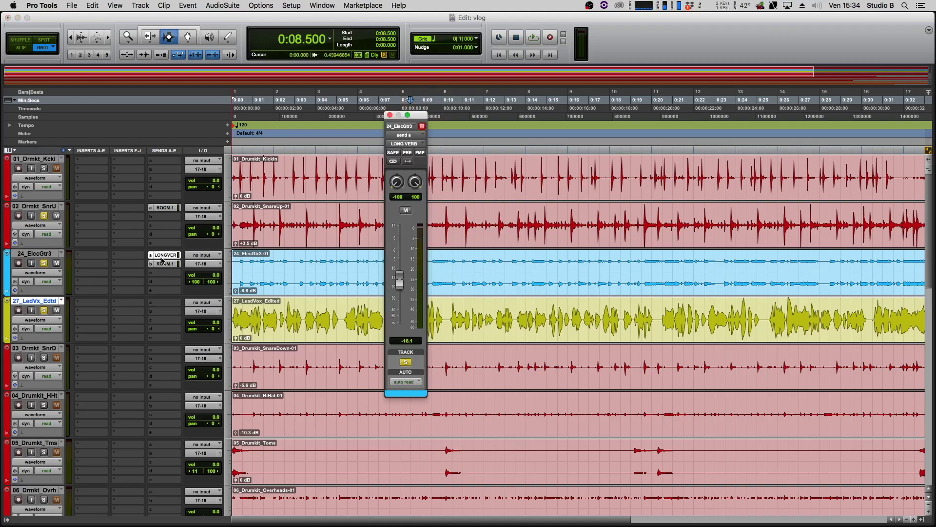
pyautogui.click(163, 257)
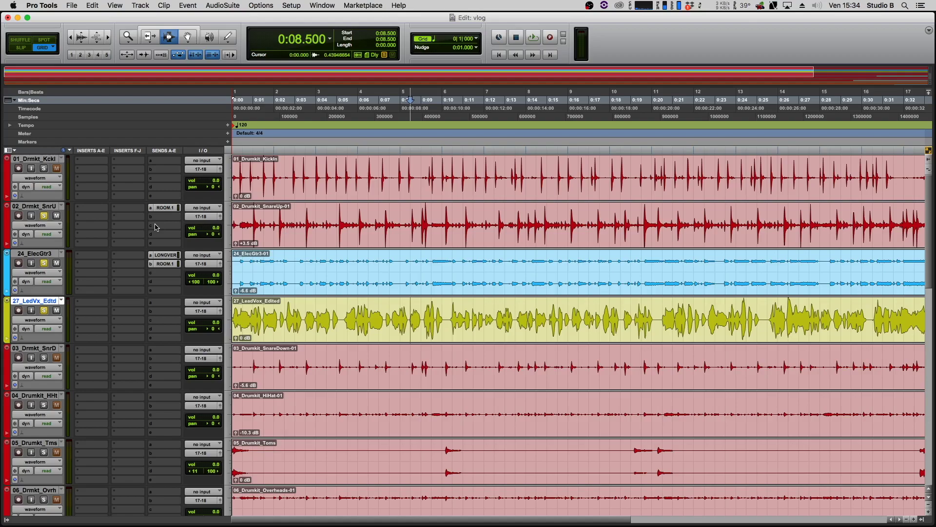
pyautogui.click(38, 253)
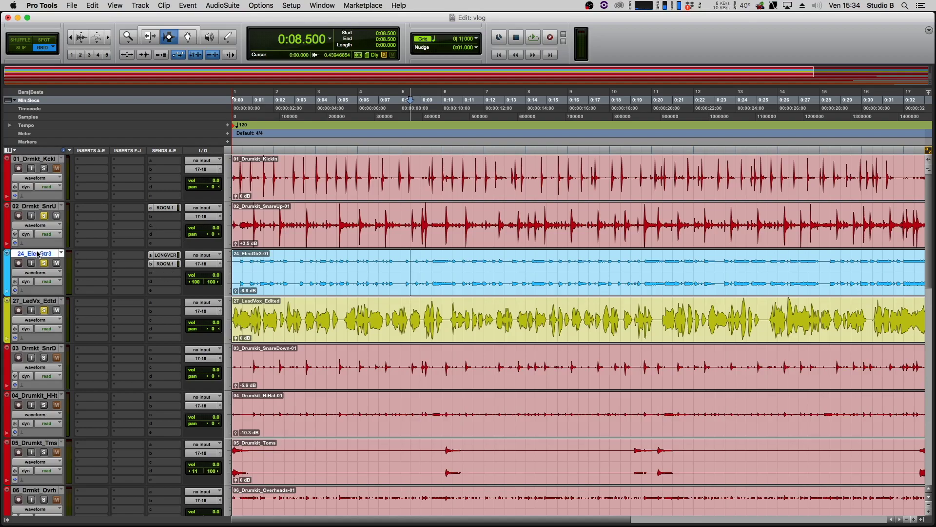
pyautogui.click(167, 255)
pyautogui.click(167, 255)
# Step: Mark a passage of the 24_ElecGtr3 clip, clear the selection and place the edit cursor at 11 seconds
pyautogui.click(400, 263)
pyautogui.moveTo(400, 263); pyautogui.dragTo(536, 263)
pyautogui.click(535, 264)
pyautogui.click(417, 267)
pyautogui.press('super+bracketleft')
pyautogui.press('super+bracketleft')
pyautogui.press('super+bracketright')
pyautogui.click(347, 261)
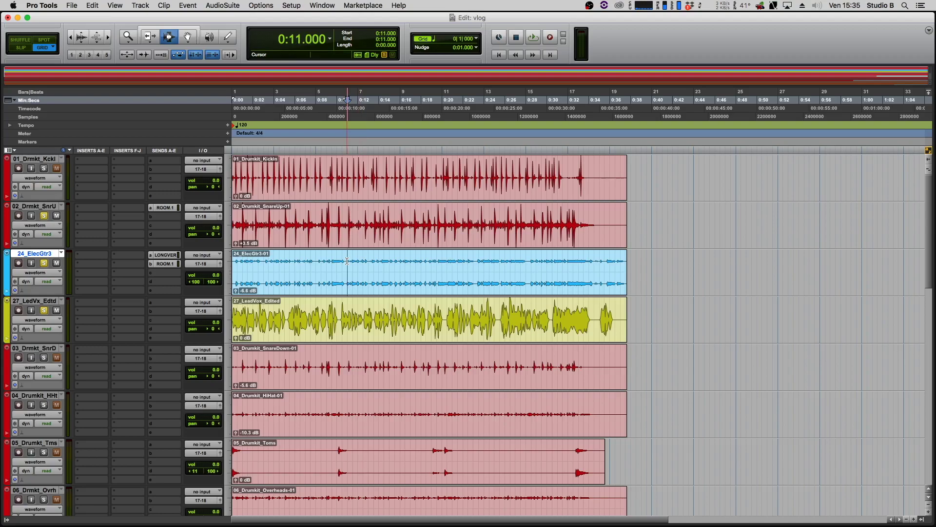